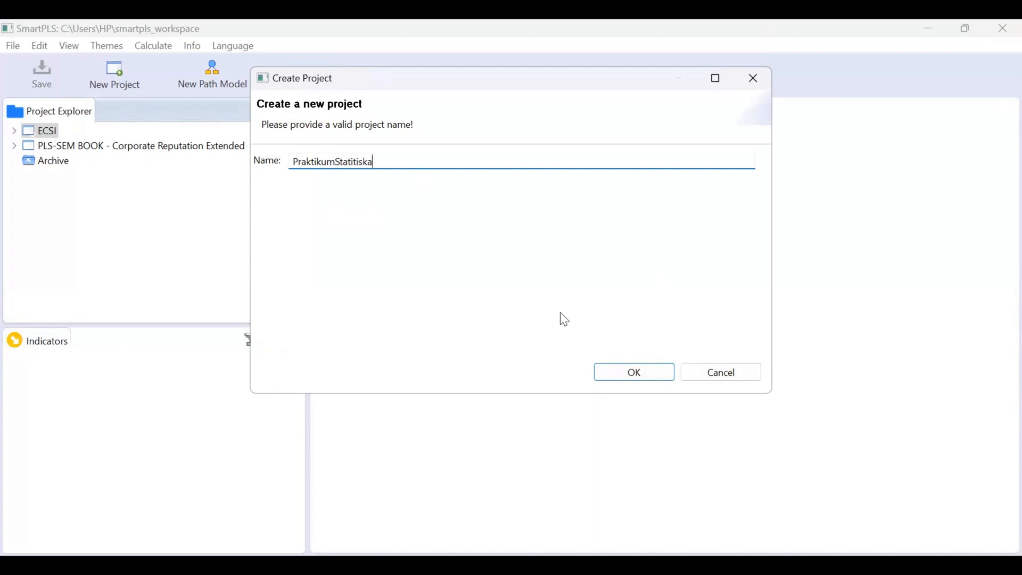
- Create the project PraktikumStatitiska and import the data file DATA Modul Statistika SEM PLS into it under its own name
{"action": "left_click", "coordinate": [616, 380]}
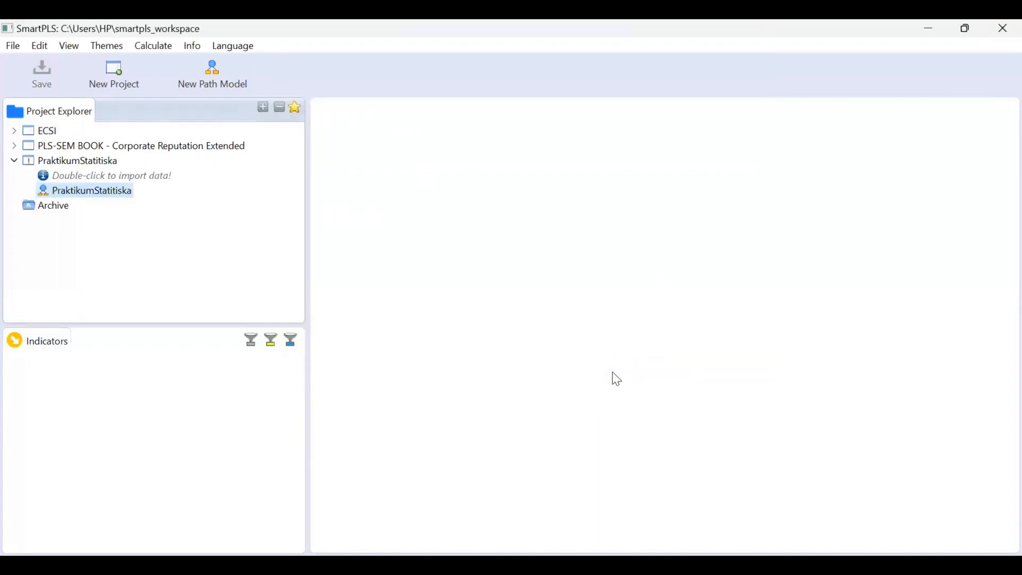
{"action": "double_click", "coordinate": [87, 176]}
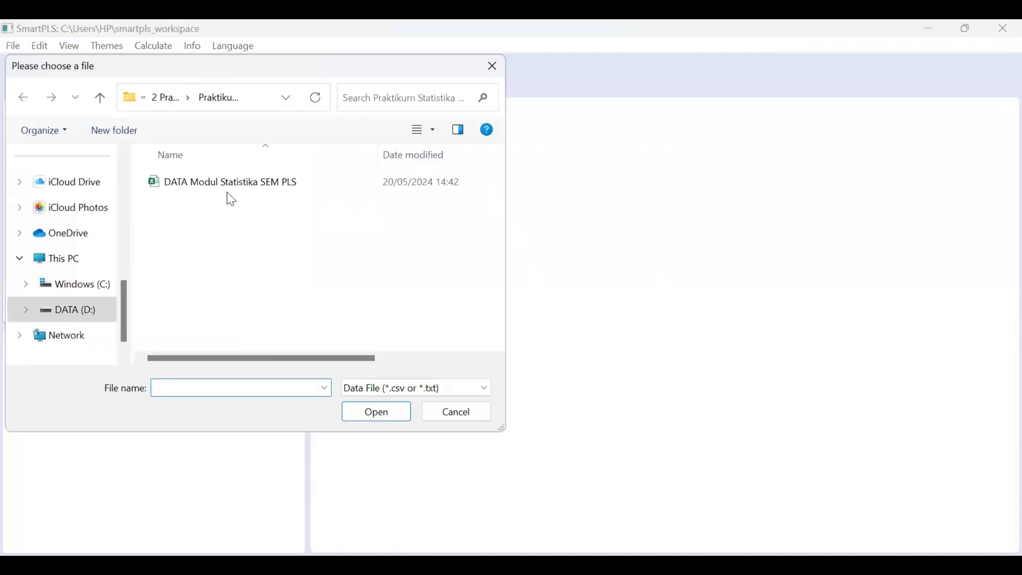
{"action": "left_click", "coordinate": [238, 185]}
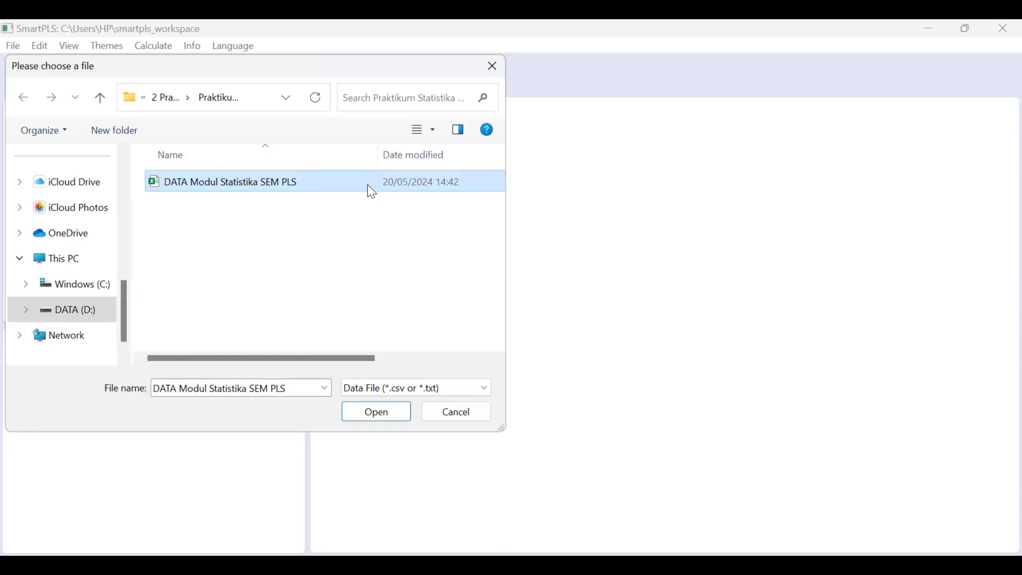
{"action": "left_click", "coordinate": [394, 414]}
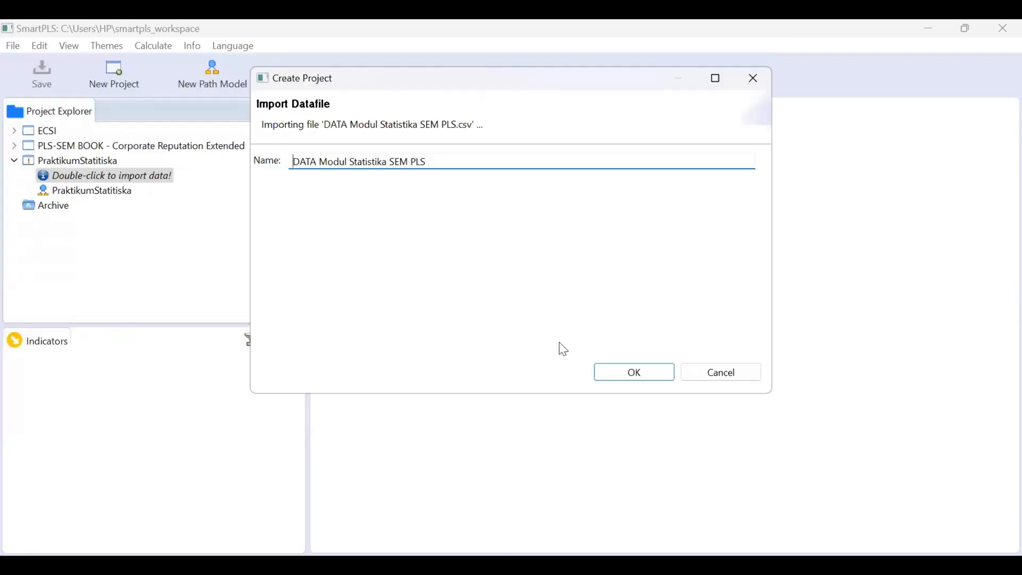
{"action": "left_click", "coordinate": [625, 369]}
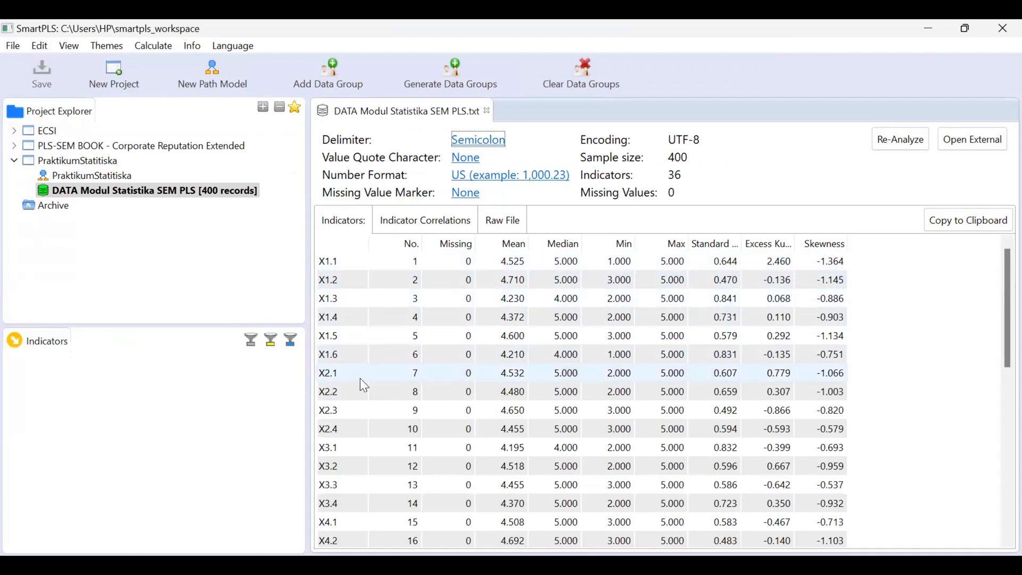
- Examine the imported indicator list from X1.1 through Z6 and its descriptive statistics
{"action": "scroll", "coordinate": [372, 379], "scroll_direction": "down", "scroll_amount": 2}
{"action": "scroll", "coordinate": [375, 379], "scroll_direction": "down", "scroll_amount": 6}
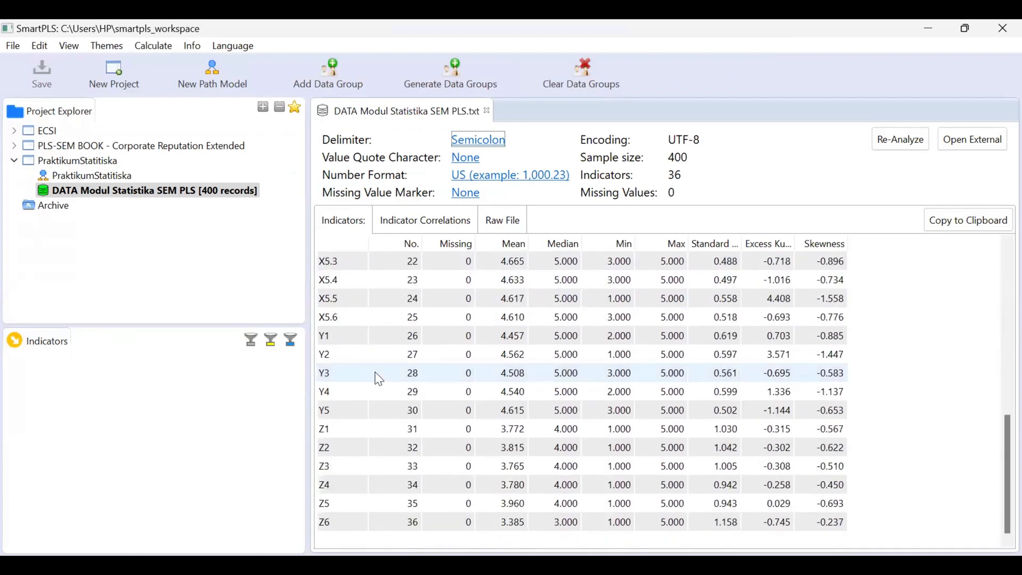
{"action": "scroll", "coordinate": [384, 372], "scroll_direction": "up", "scroll_amount": 7}
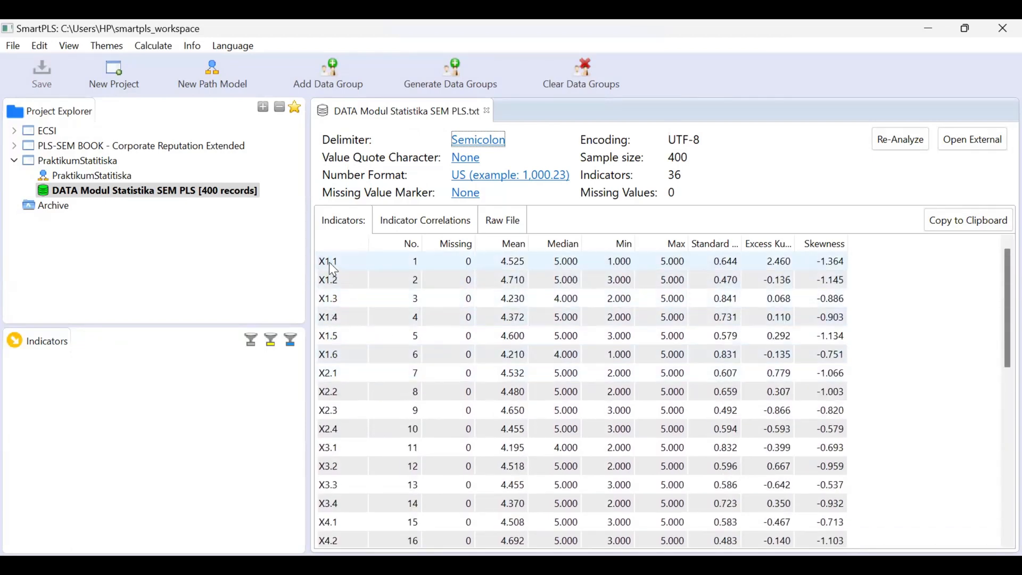
{"action": "scroll", "coordinate": [335, 470], "scroll_direction": "down", "scroll_amount": 6}
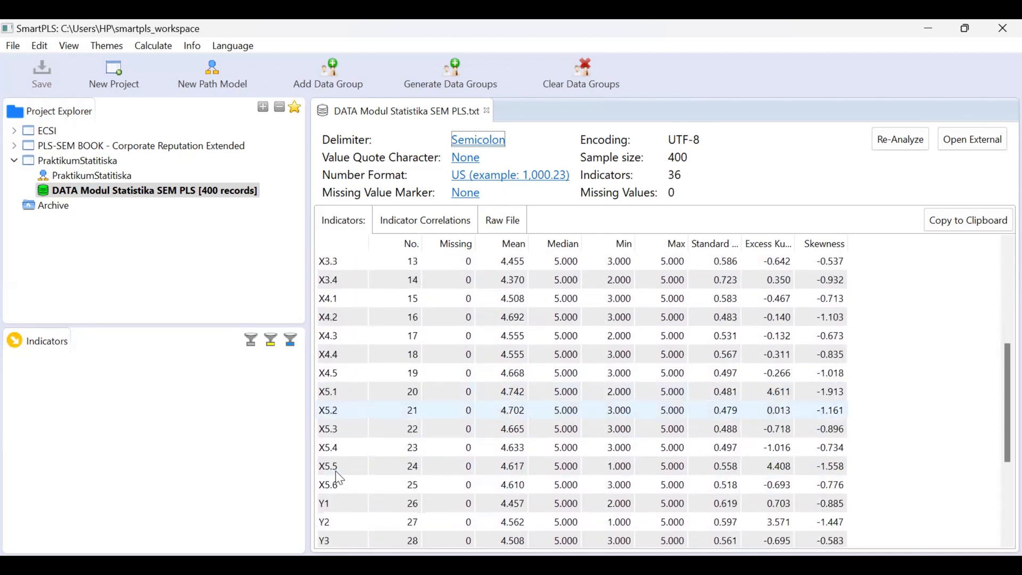
{"action": "scroll", "coordinate": [335, 471], "scroll_direction": "up", "scroll_amount": 6}
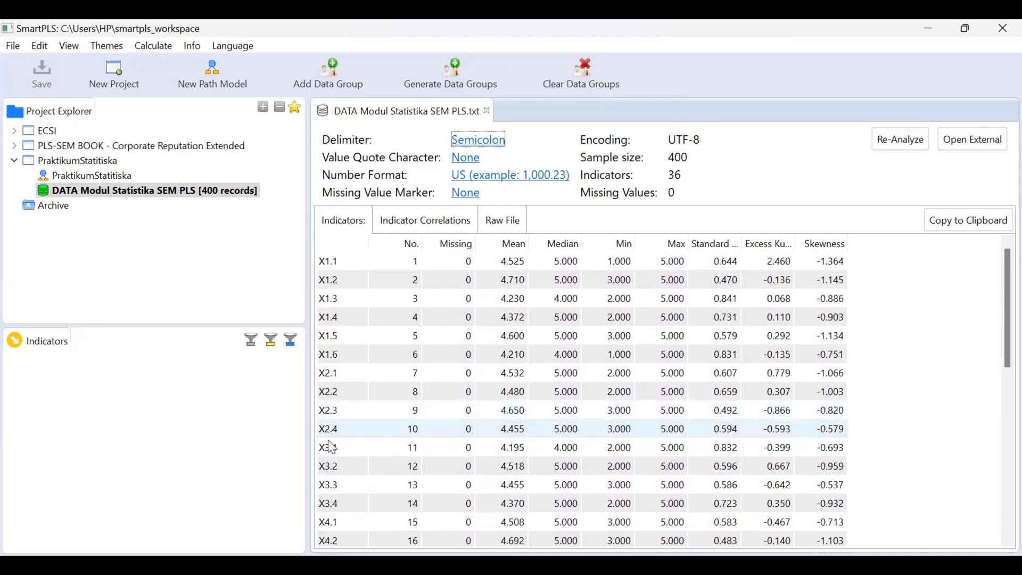
{"action": "scroll", "coordinate": [332, 500], "scroll_direction": "down", "scroll_amount": 3}
{"action": "scroll", "coordinate": [333, 494], "scroll_direction": "down", "scroll_amount": 4}
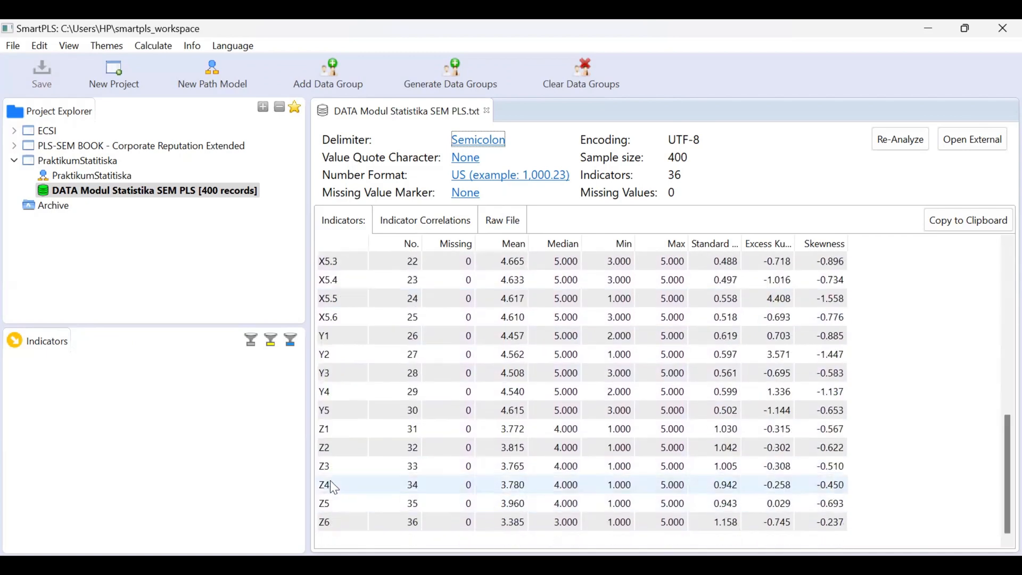
{"action": "scroll", "coordinate": [331, 484], "scroll_direction": "up", "scroll_amount": 7}
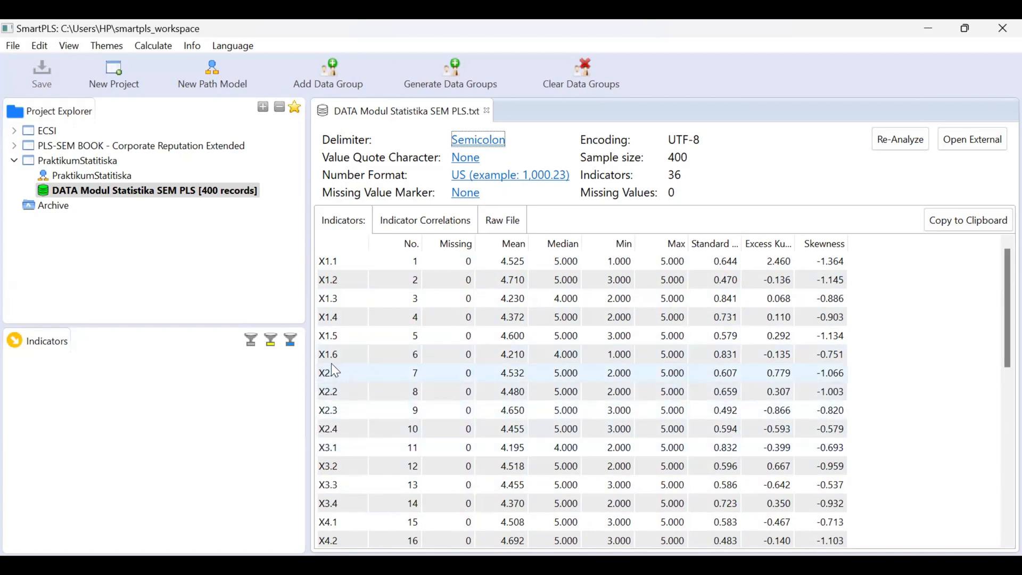
{"action": "scroll", "coordinate": [333, 405], "scroll_direction": "down", "scroll_amount": 5}
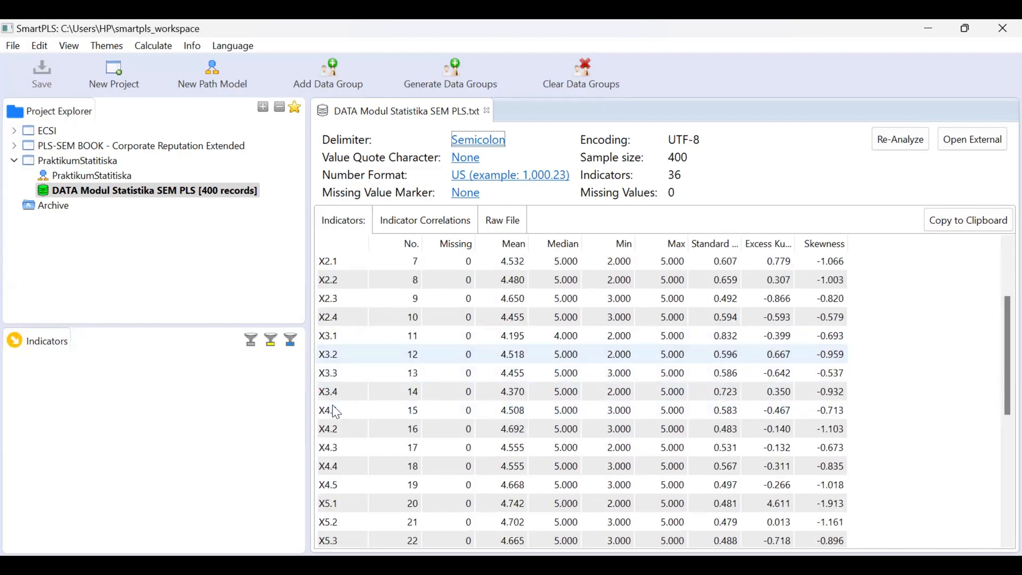
{"action": "scroll", "coordinate": [333, 406], "scroll_direction": "down", "scroll_amount": 2}
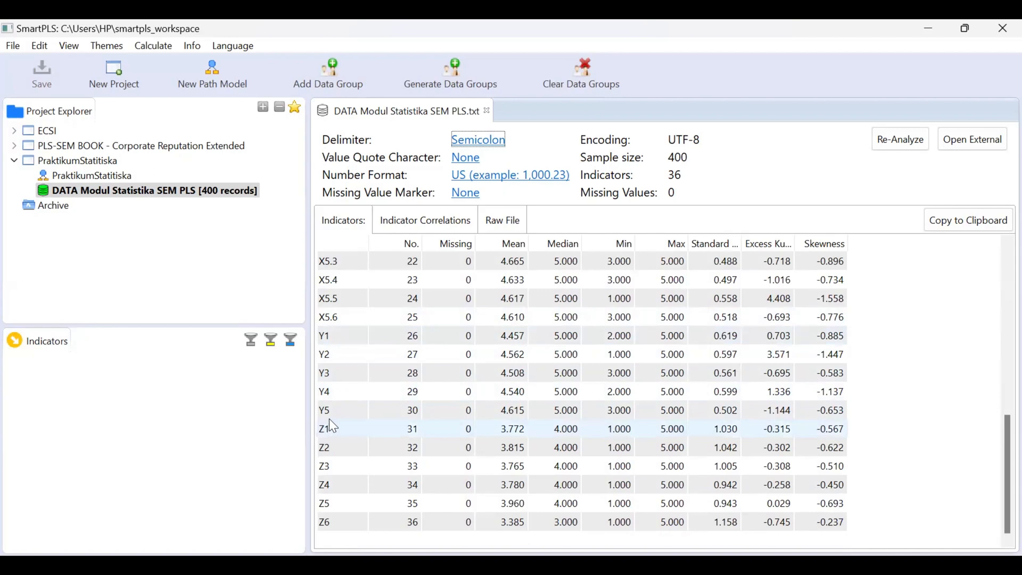
{"action": "scroll", "coordinate": [328, 411], "scroll_direction": "up", "scroll_amount": 7}
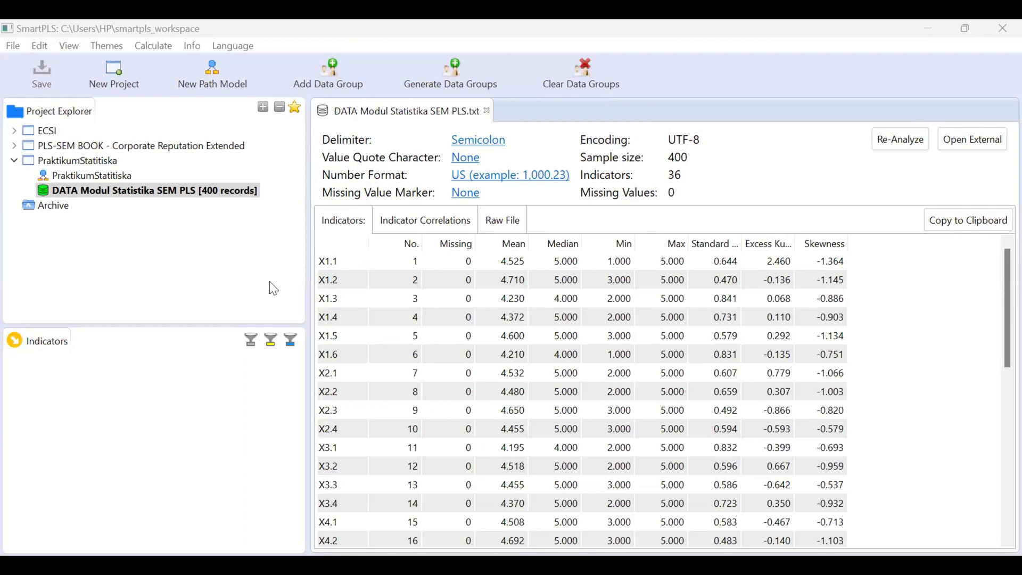
- Open the PraktikumStatitiska path model and place indicators X1.1 to X1.6 on the canvas as one latent variable
{"action": "left_click", "coordinate": [120, 173]}
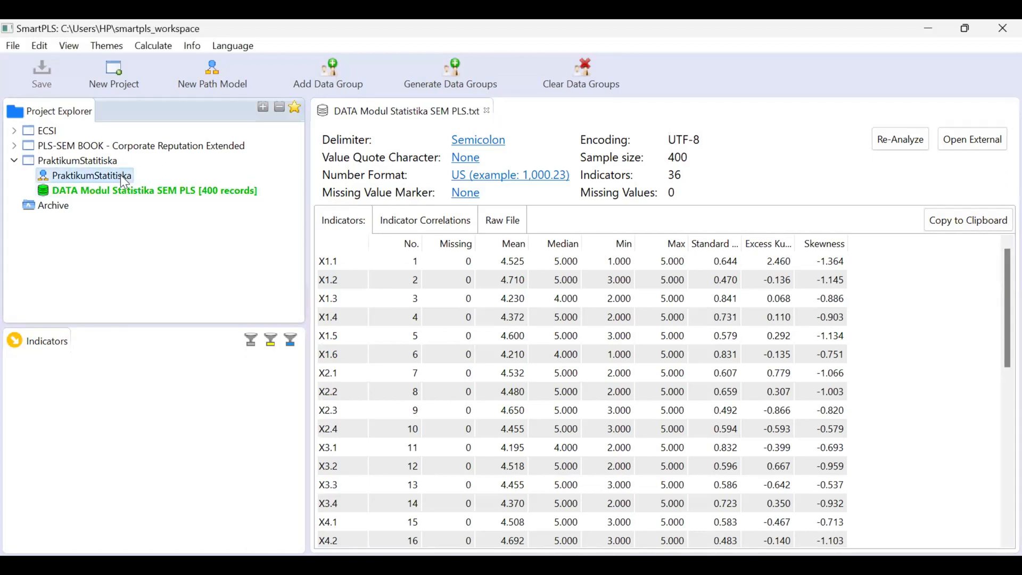
{"action": "double_click", "coordinate": [112, 173]}
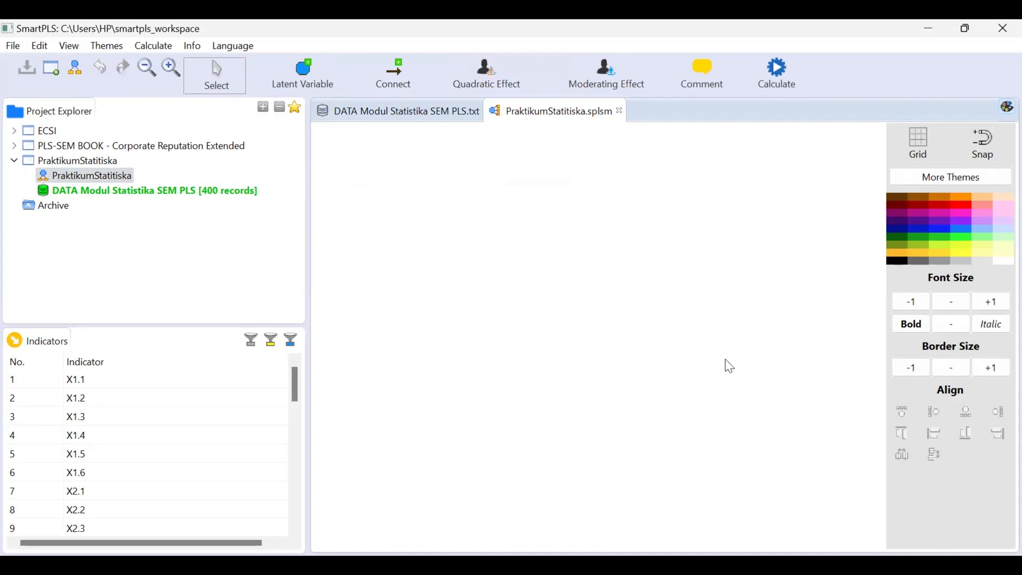
{"action": "left_click", "coordinate": [121, 380]}
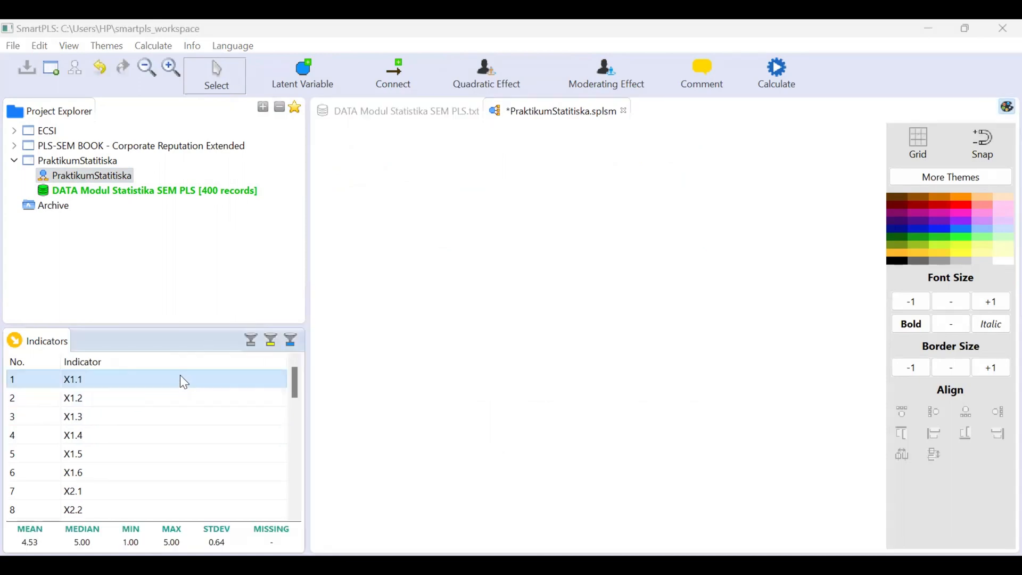
{"action": "left_click", "coordinate": [117, 470], "text": "shift"}
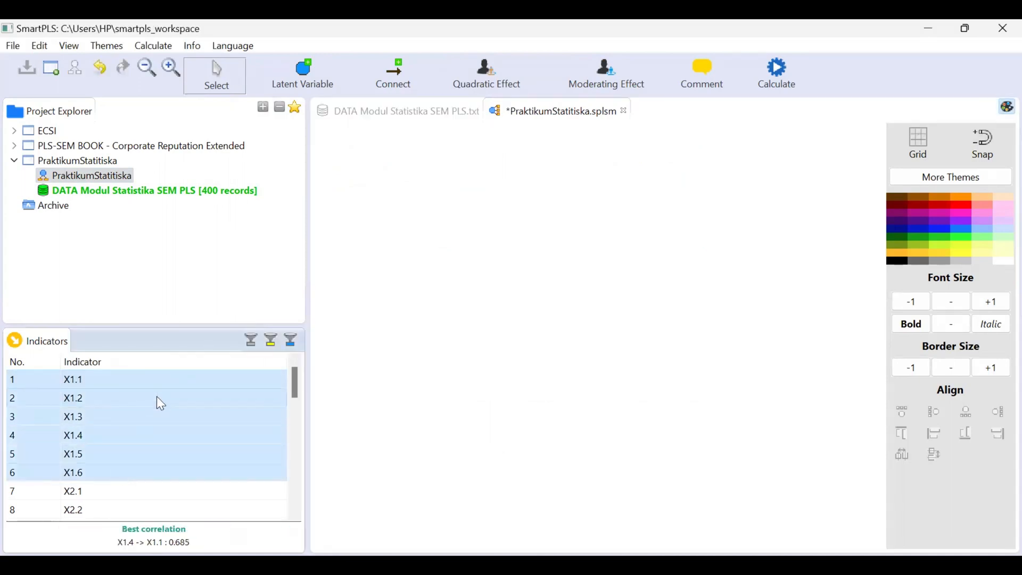
{"action": "left_click_drag", "start_coordinate": [161, 397], "coordinate": [464, 246]}
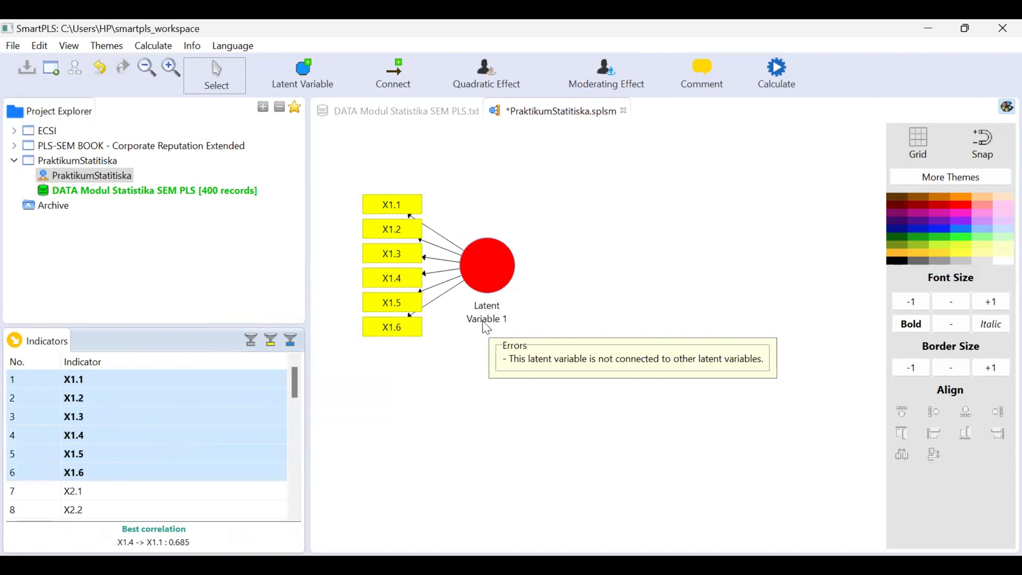
- Rename the latent variable holding indicators X1.1 to X1.6 as X1
{"action": "left_click", "coordinate": [483, 259]}
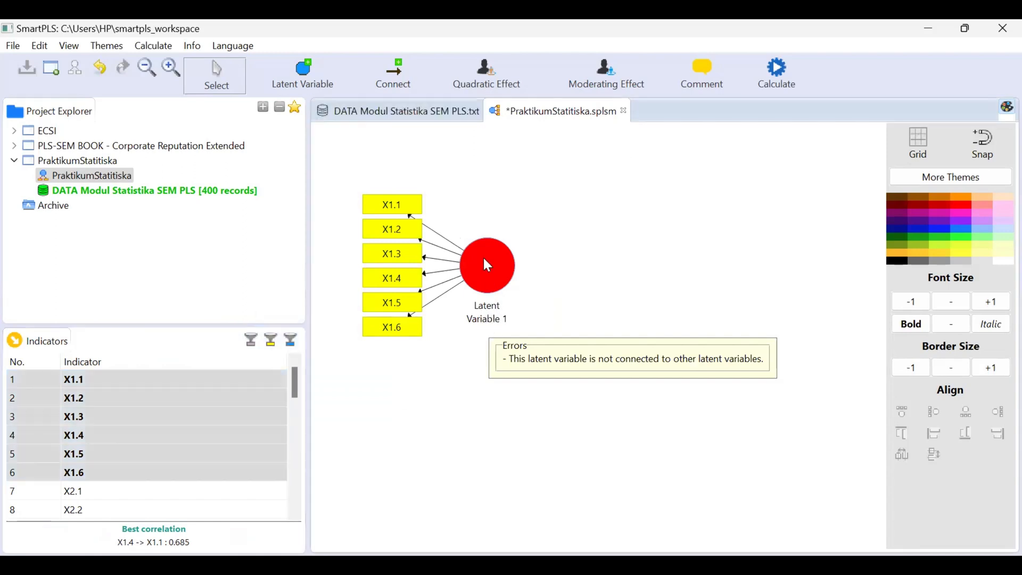
{"action": "right_click", "coordinate": [479, 259]}
{"action": "key", "text": "F2"}
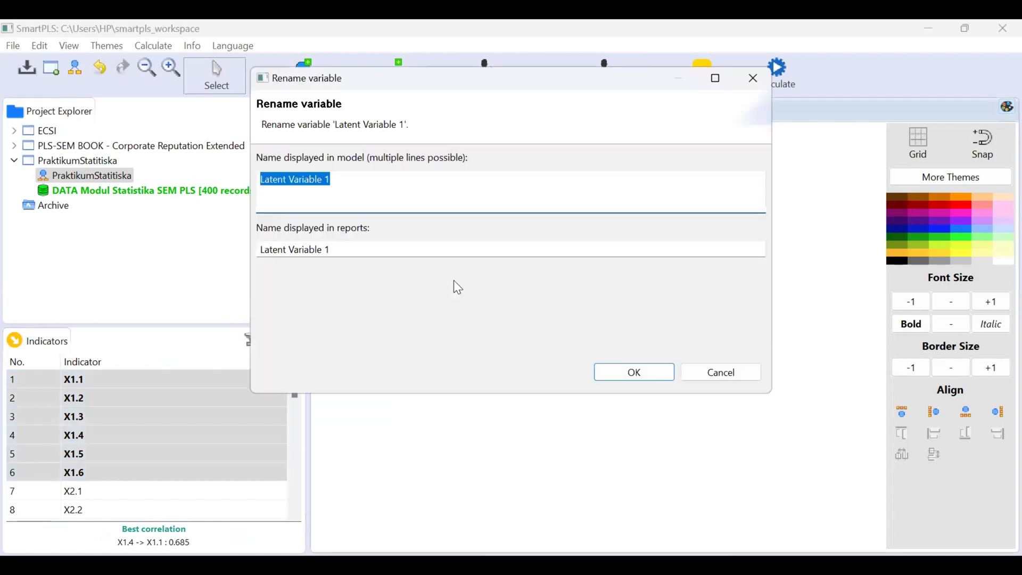
{"action": "type", "text": "X1"}
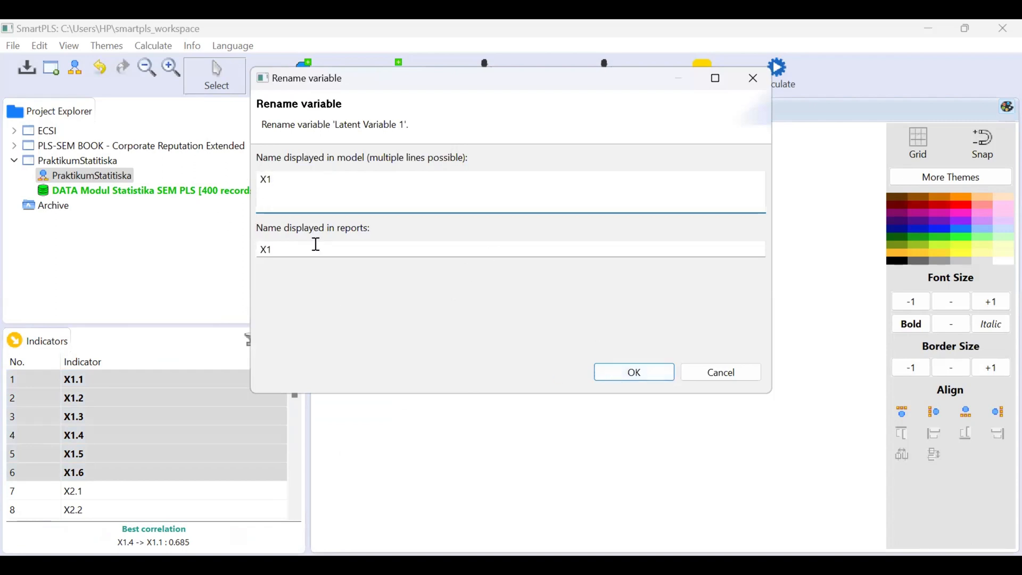
{"action": "left_click", "coordinate": [635, 372]}
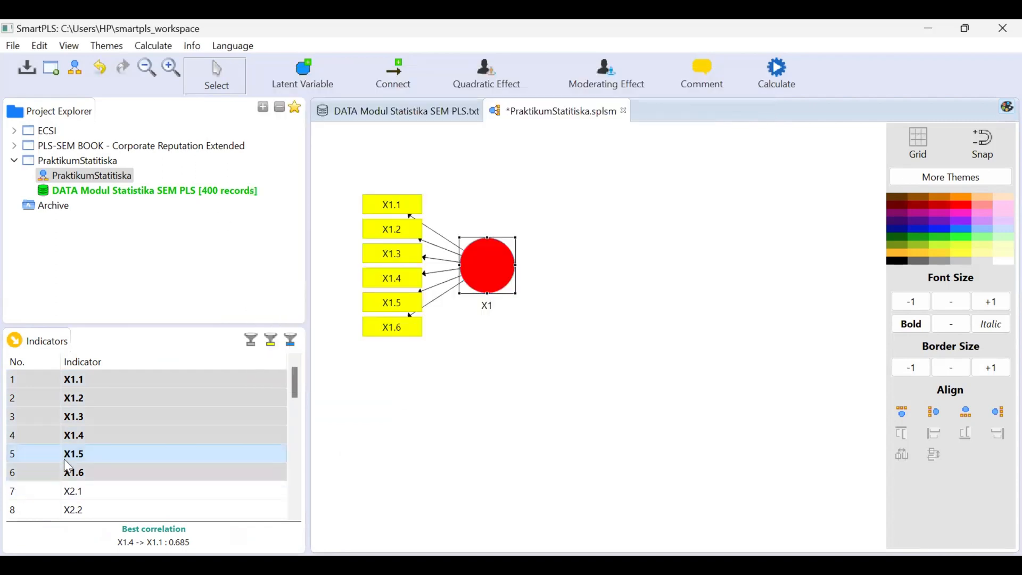
- Place indicators X2.1 to X2.4 on the canvas below X1 as a second latent variable
{"action": "scroll", "coordinate": [75, 447], "scroll_direction": "down", "scroll_amount": 2}
{"action": "left_click", "coordinate": [87, 381]}
{"action": "left_click_drag", "start_coordinate": [90, 396], "coordinate": [88, 430]}
{"action": "left_click_drag", "start_coordinate": [105, 391], "coordinate": [442, 377]}
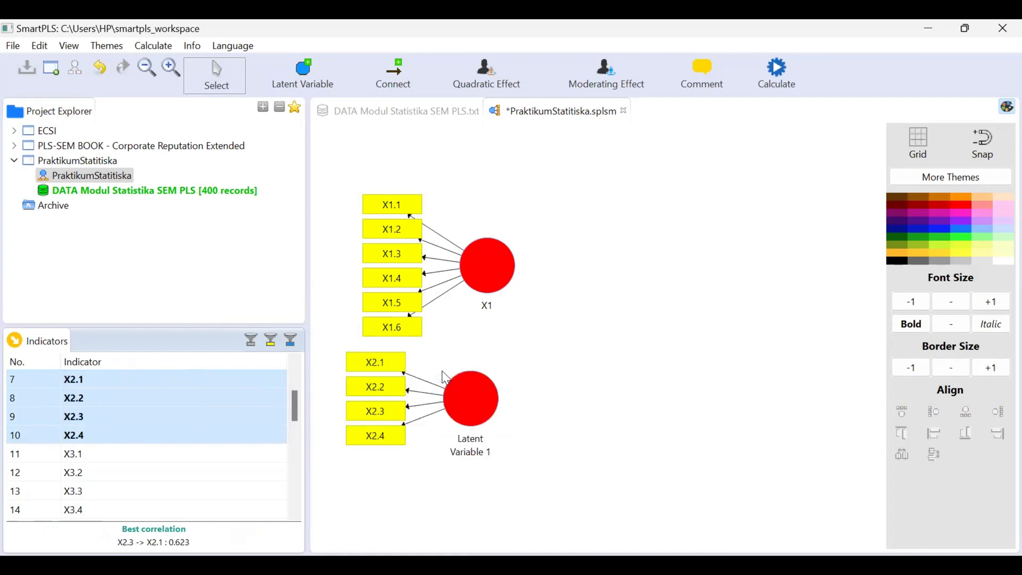
- Rename the latent variable holding indicators X2.1 to X2.4 as X2 and move it directly beneath X1
{"action": "left_click", "coordinate": [469, 406]}
{"action": "right_click", "coordinate": [468, 405]}
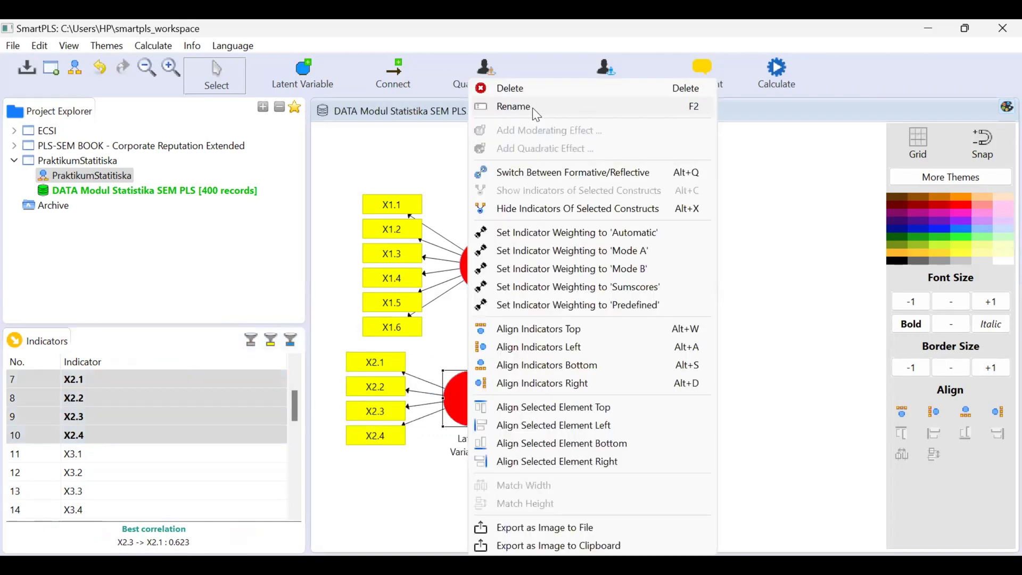
{"action": "left_click", "coordinate": [544, 112]}
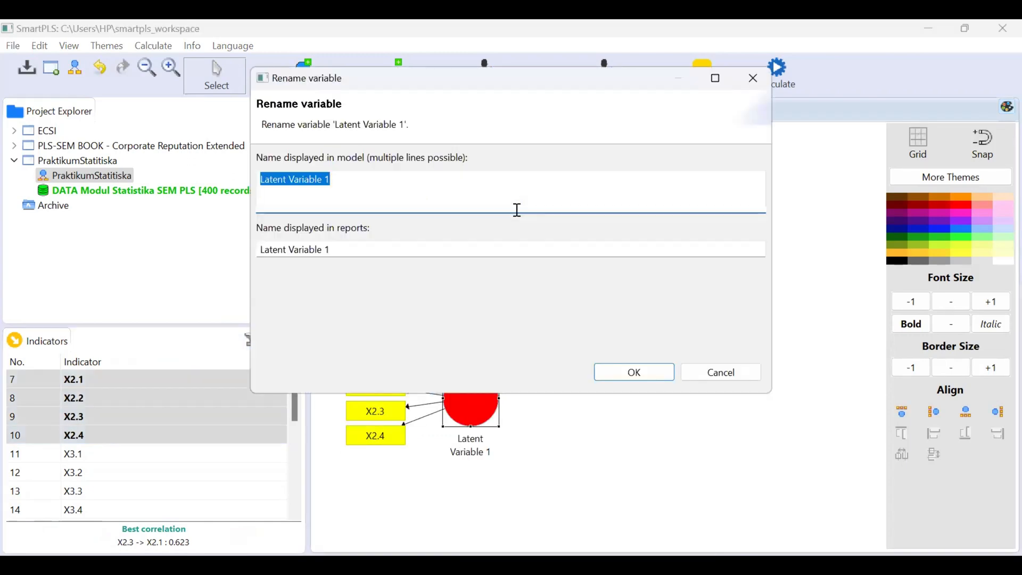
{"action": "type", "text": "X2"}
{"action": "left_click", "coordinate": [606, 373]}
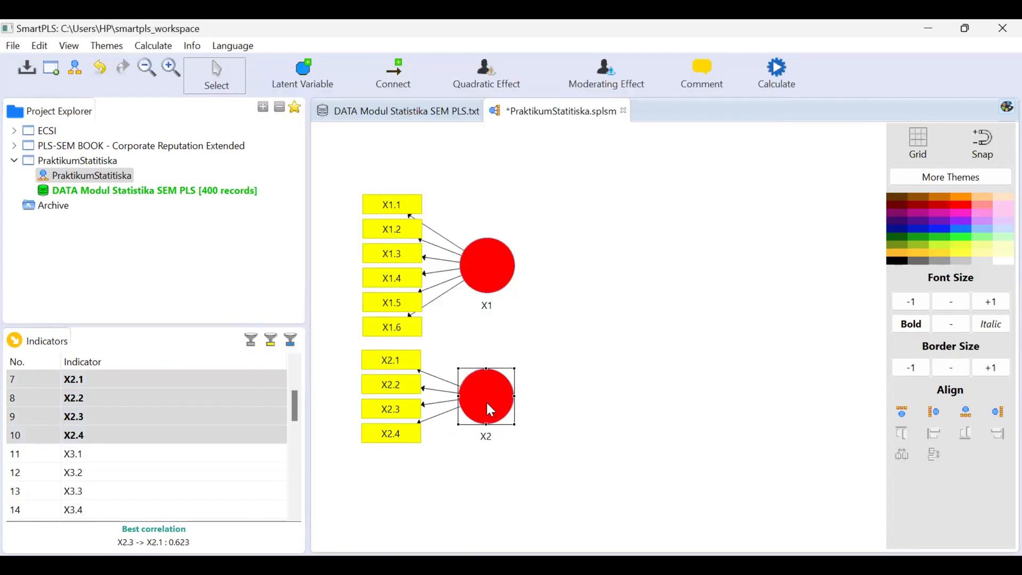
{"action": "left_click_drag", "start_coordinate": [490, 421], "coordinate": [491, 422]}
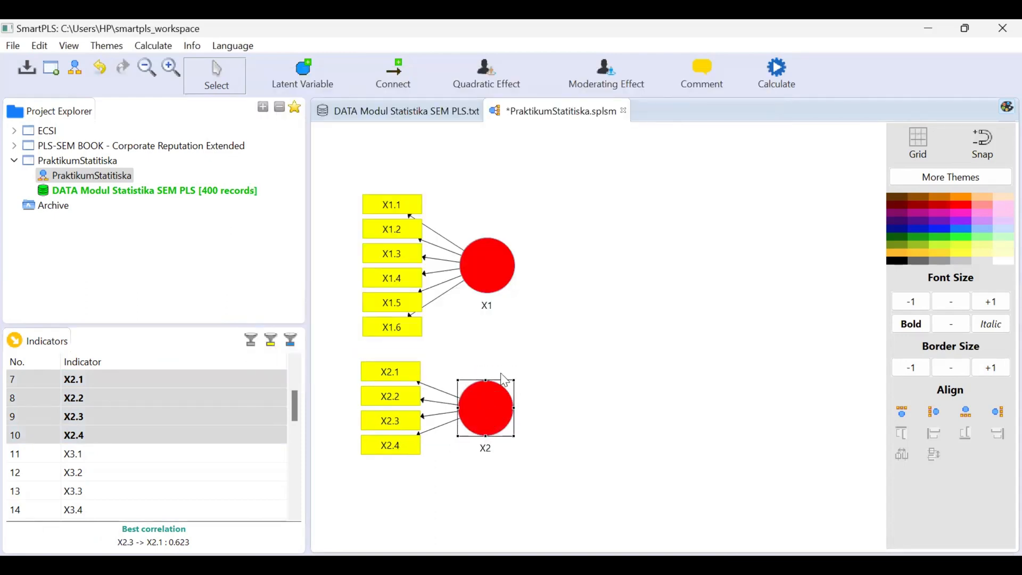
{"action": "left_click", "coordinate": [561, 349]}
- Place indicators Y1 to Y5 on the canvas as a third latent variable, to the right of X1 and X2
{"action": "scroll", "coordinate": [112, 438], "scroll_direction": "down", "scroll_amount": 5}
{"action": "left_click", "coordinate": [112, 437]}
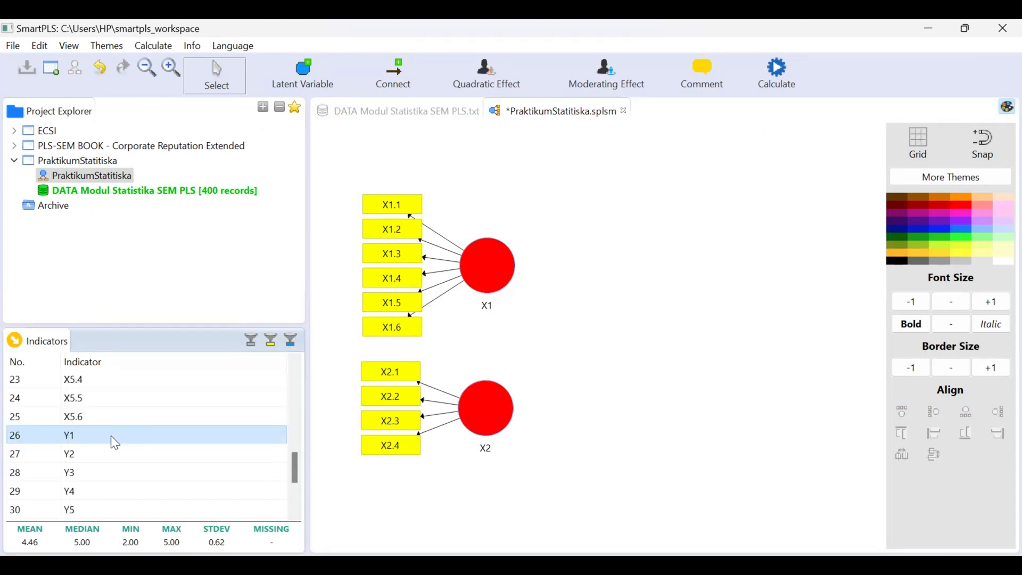
{"action": "left_click_drag", "start_coordinate": [114, 442], "coordinate": [106, 503]}
{"action": "left_click_drag", "start_coordinate": [132, 459], "coordinate": [673, 319]}
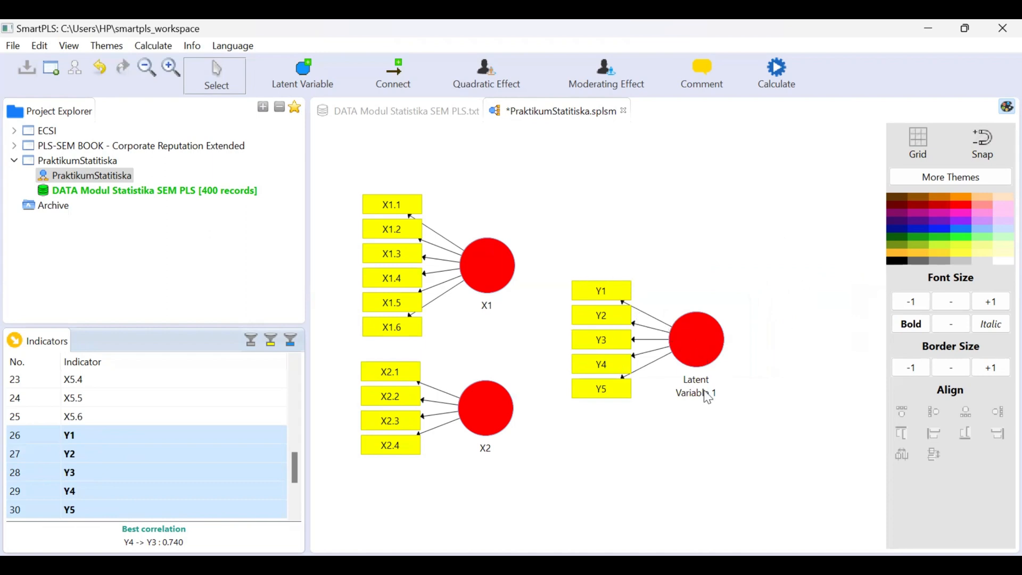
- Align the indicators Y1 to Y5 on the right side of their latent variable
{"action": "left_click", "coordinate": [685, 347]}
{"action": "right_click", "coordinate": [682, 341]}
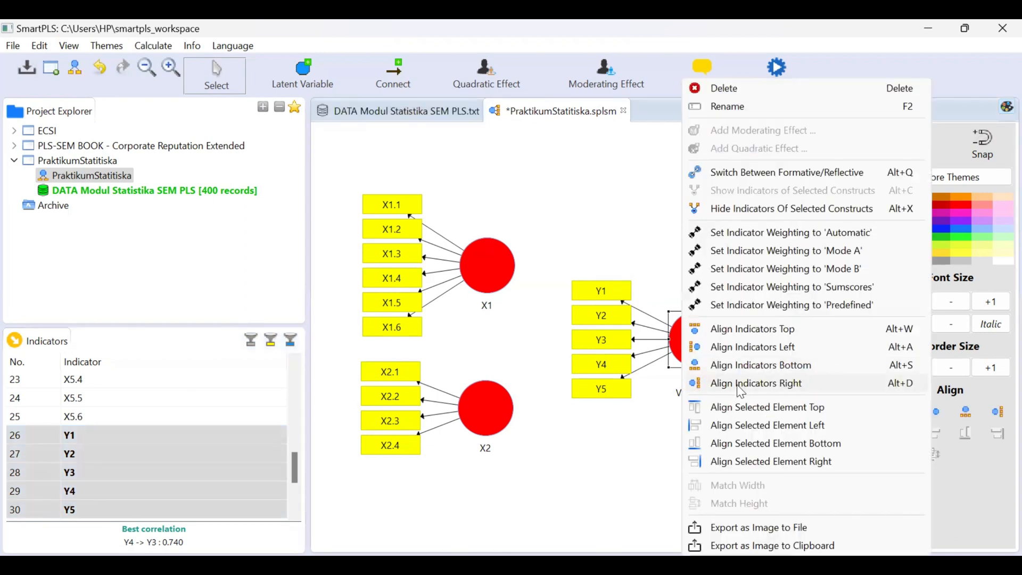
{"action": "left_click", "coordinate": [838, 384]}
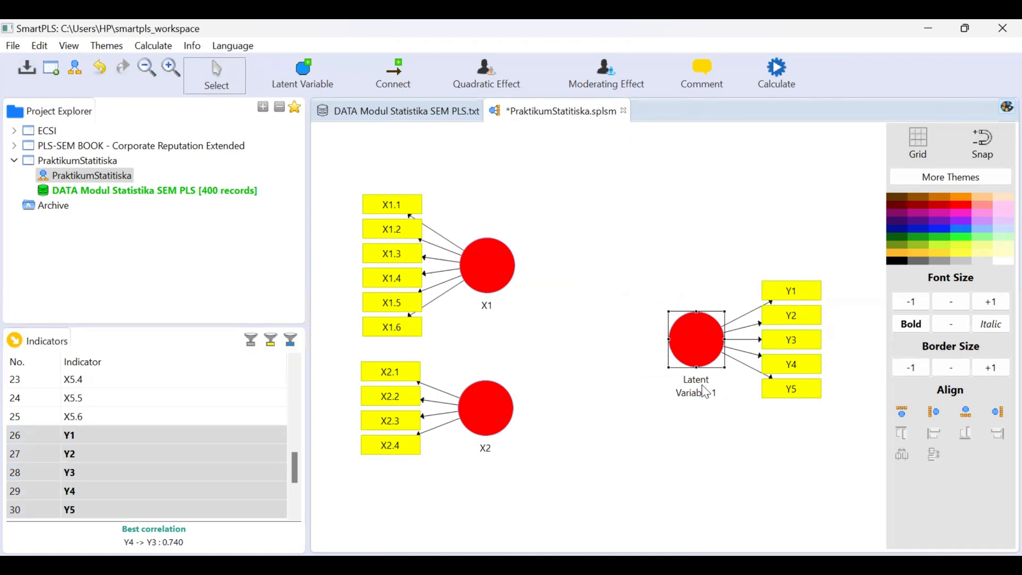
- Rename the latent variable holding indicators Y1 to Y5 as Y
{"action": "right_click", "coordinate": [706, 341]}
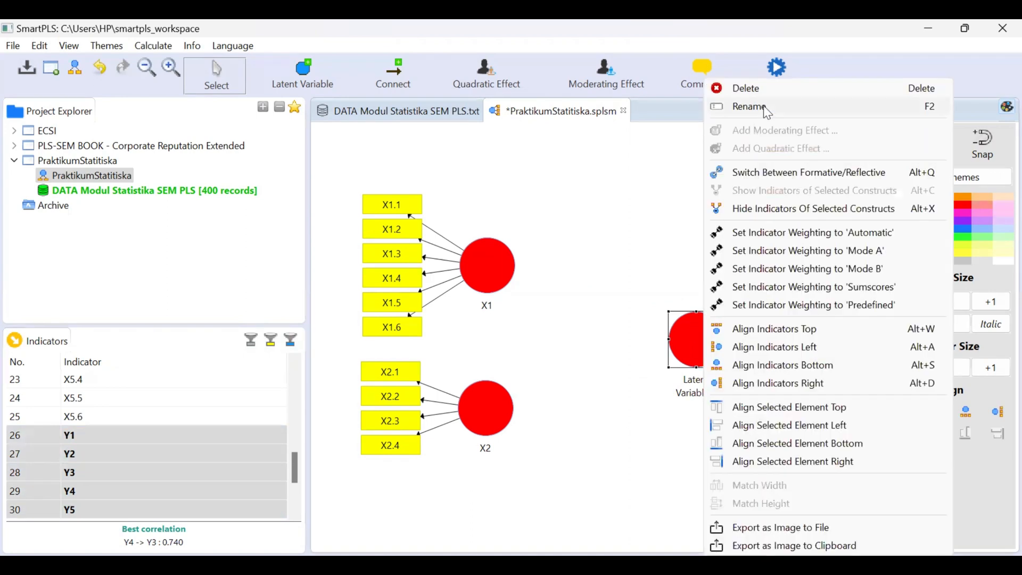
{"action": "left_click", "coordinate": [764, 105]}
{"action": "type", "text": "Y"}
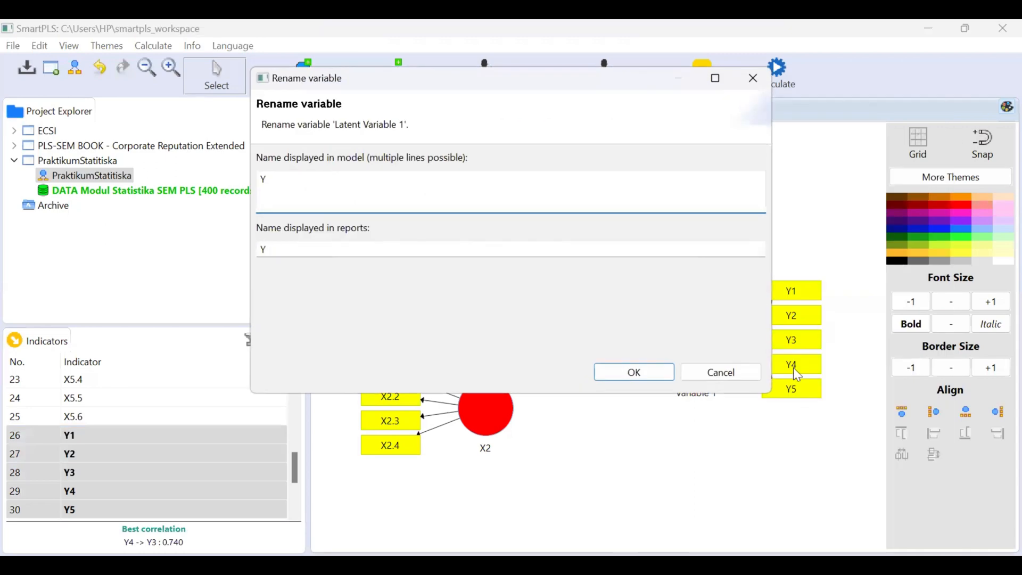
{"action": "left_click", "coordinate": [634, 372]}
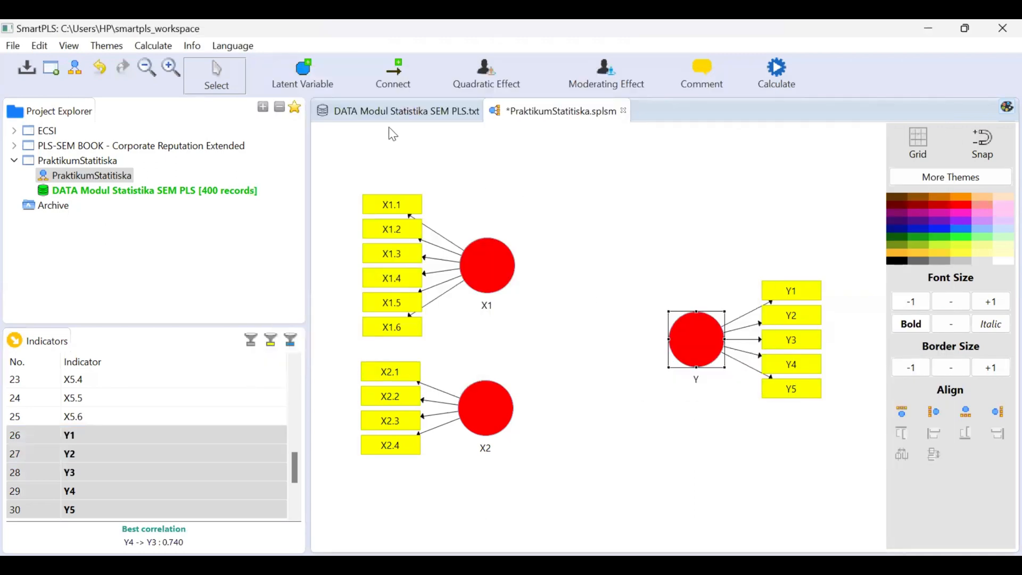
- Connect the latent variables X1 and X2 to Y with a structural path each
{"action": "left_click", "coordinate": [394, 91]}
{"action": "left_click", "coordinate": [495, 275]}
{"action": "left_click", "coordinate": [676, 342]}
{"action": "left_click", "coordinate": [482, 415]}
{"action": "left_click", "coordinate": [696, 347]}
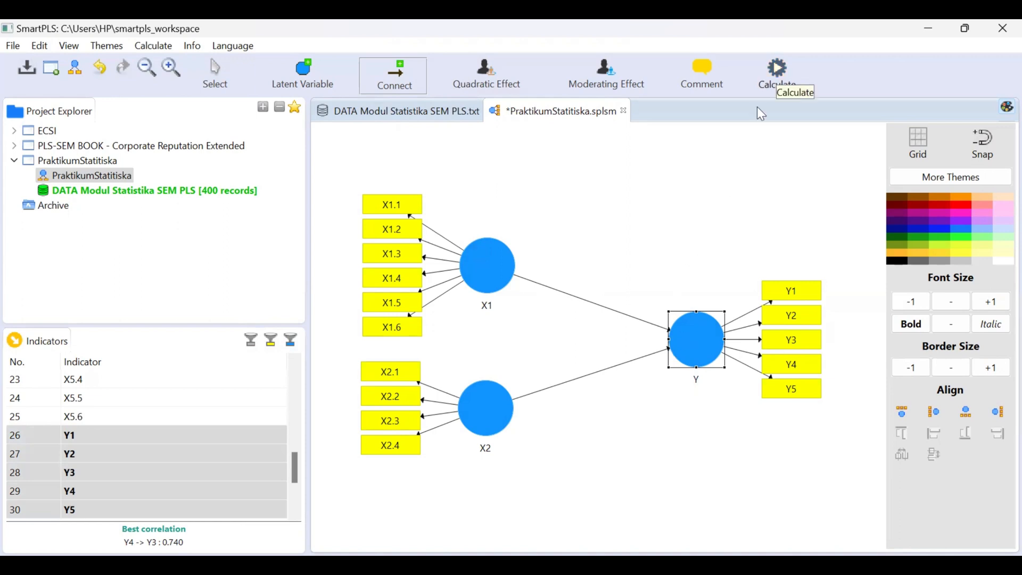
- Run the PLS Algorithm on the path model with its default settings, opening the full report after calculation
{"action": "left_click", "coordinate": [779, 74]}
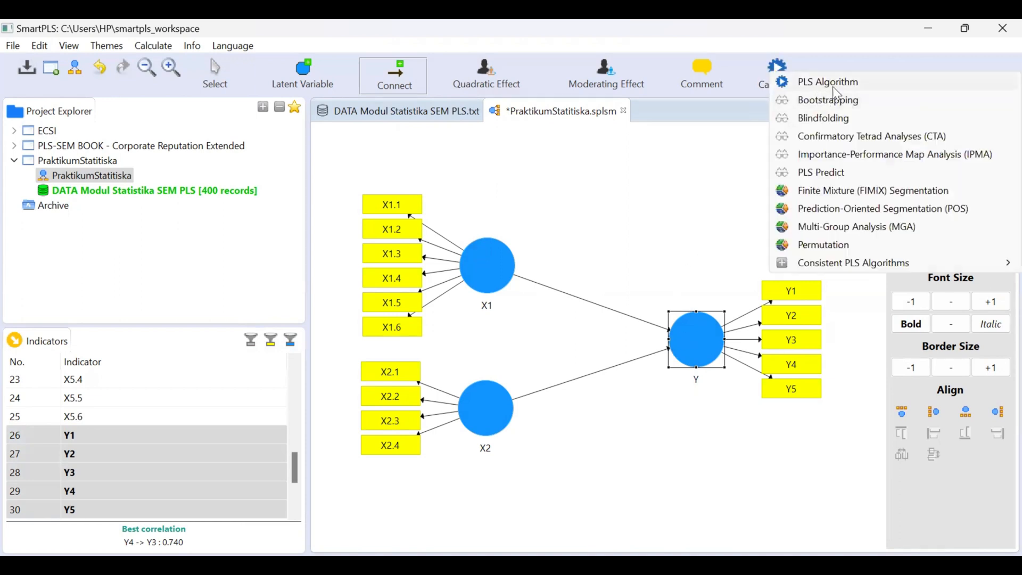
{"action": "left_click", "coordinate": [863, 83]}
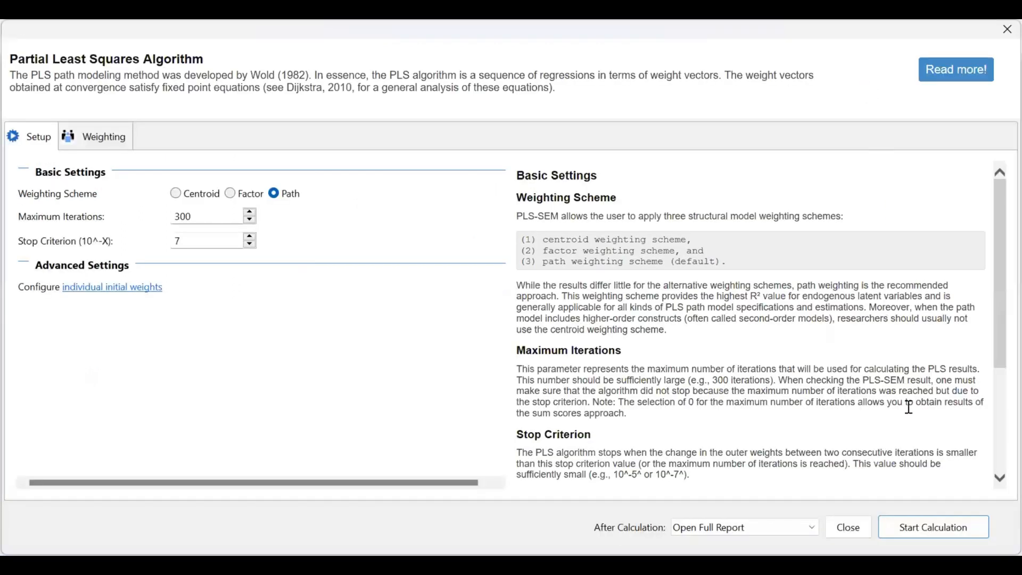
{"action": "left_click", "coordinate": [919, 528]}
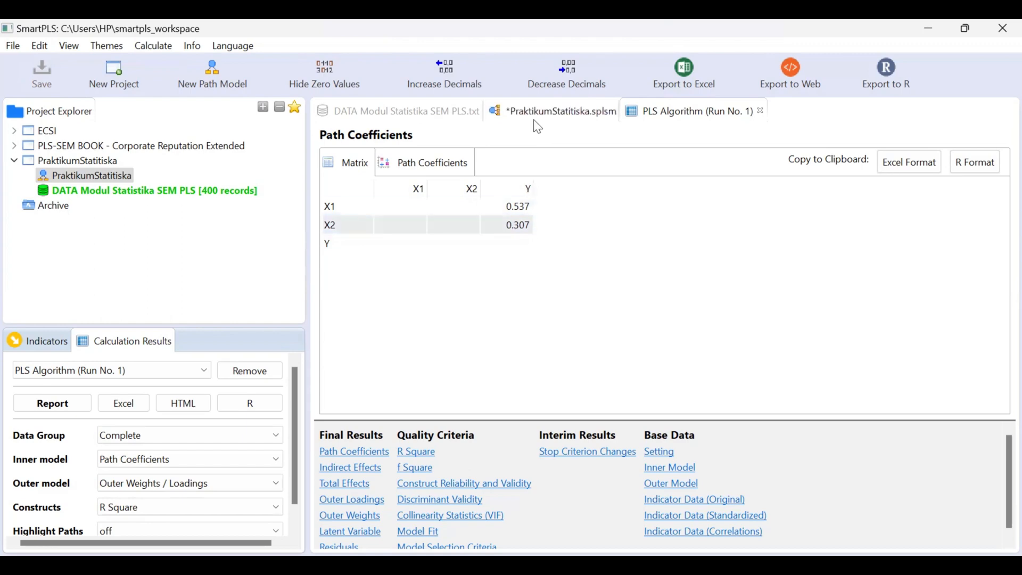
- Review the calculated coefficients on the path model diagram and the Outer Loadings matrix in the PLS Algorithm report
{"action": "left_click", "coordinate": [520, 123]}
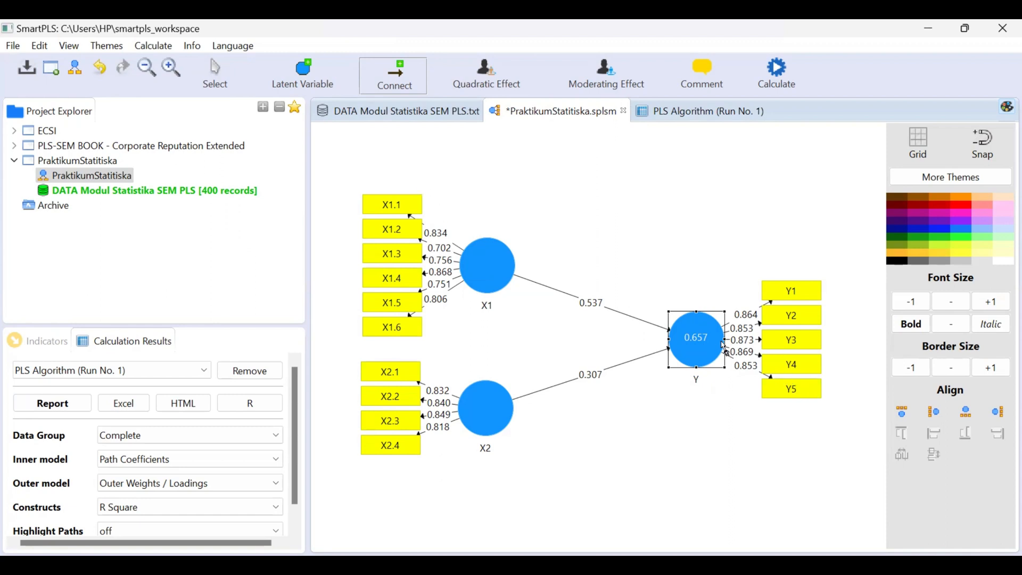
{"action": "mouse_move", "coordinate": [729, 384]}
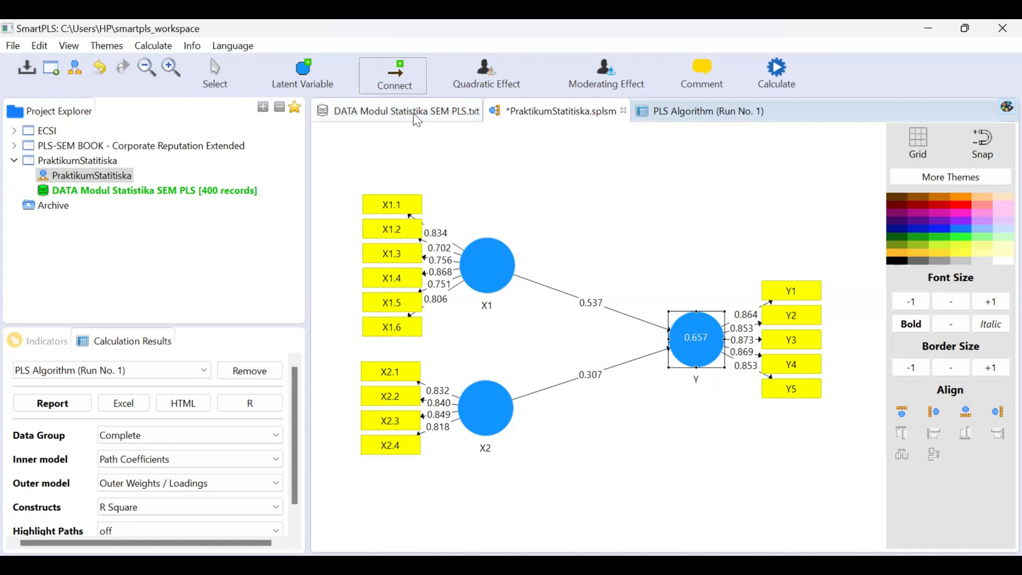
{"action": "left_click", "coordinate": [679, 117]}
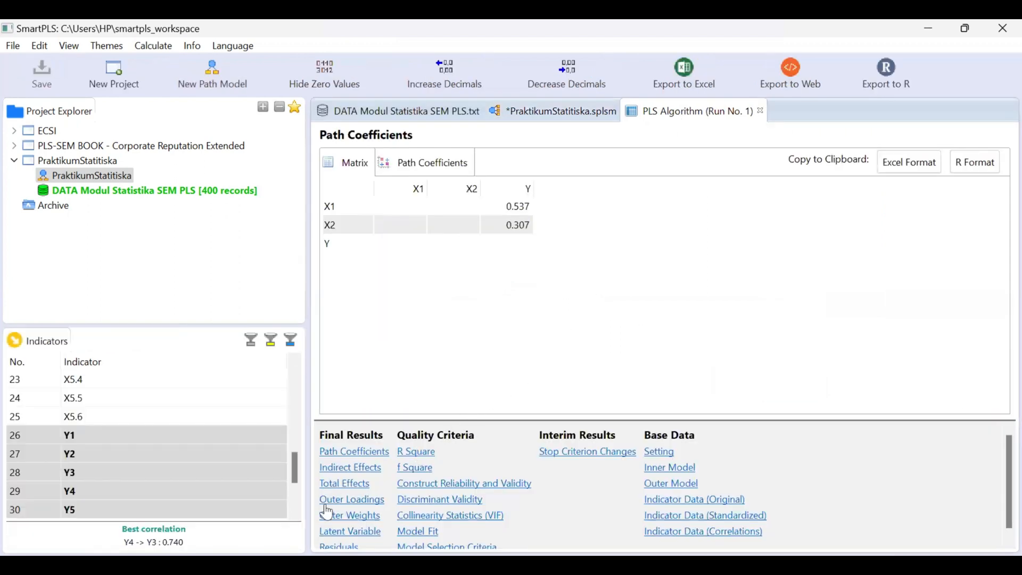
{"action": "left_click", "coordinate": [345, 501]}
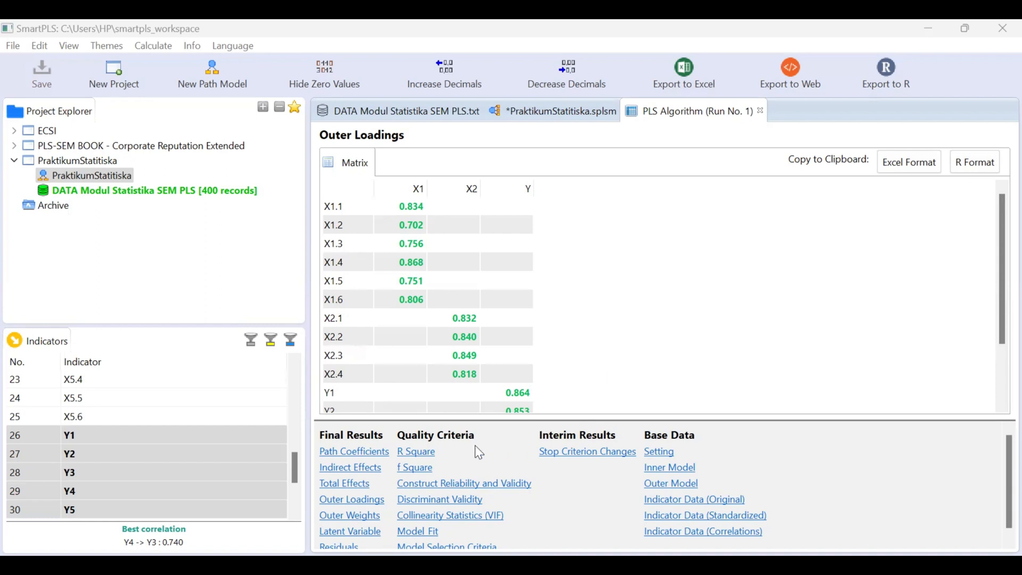
- Examine the Construct Reliability and Validity matrix, widening the Average Variance Extracted (AVE) column to show its full heading
{"action": "left_click", "coordinate": [471, 484]}
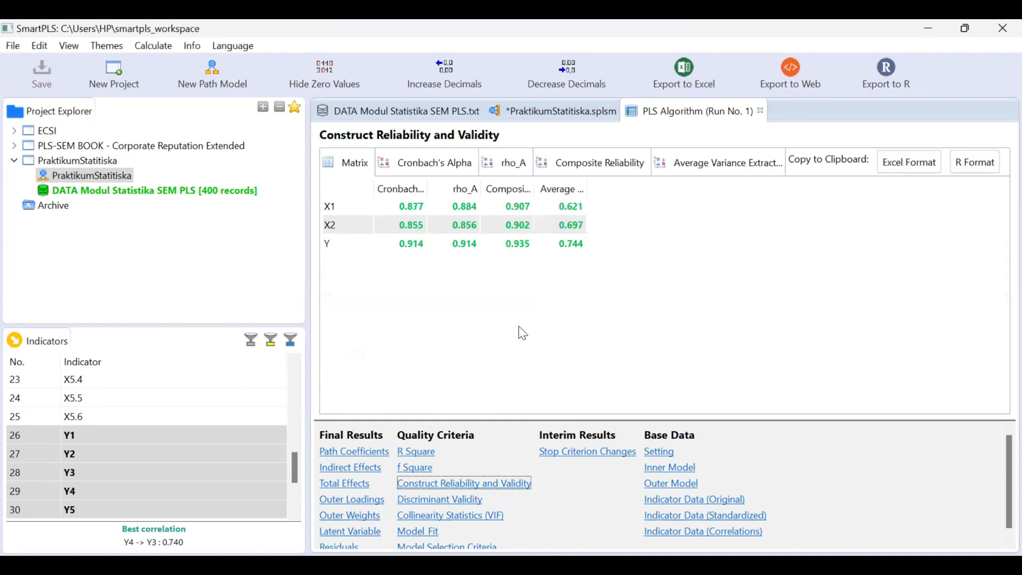
{"action": "left_click_drag", "start_coordinate": [585, 188], "coordinate": [737, 188]}
{"action": "left_click", "coordinate": [686, 245]}
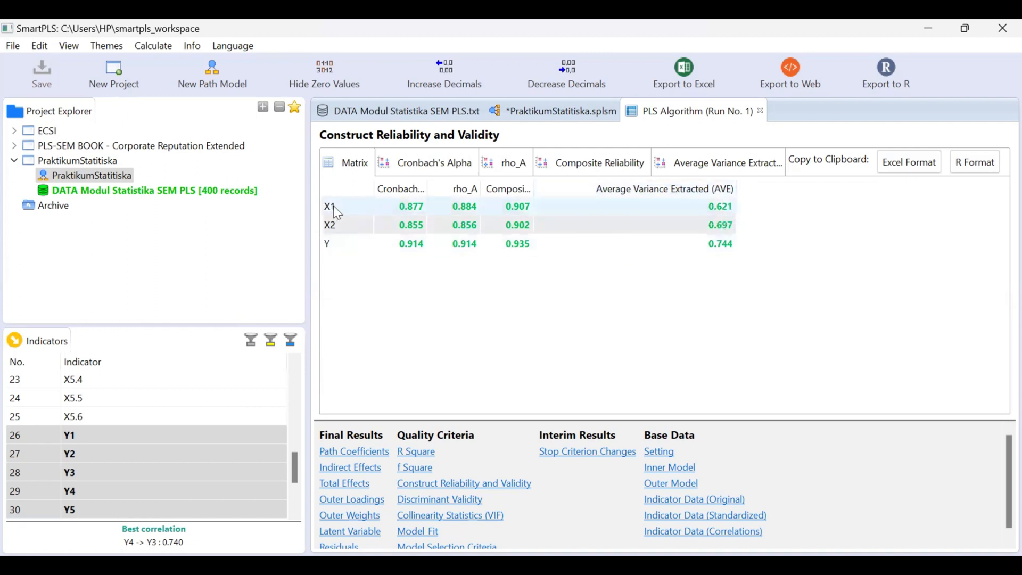
{"action": "left_click", "coordinate": [345, 226]}
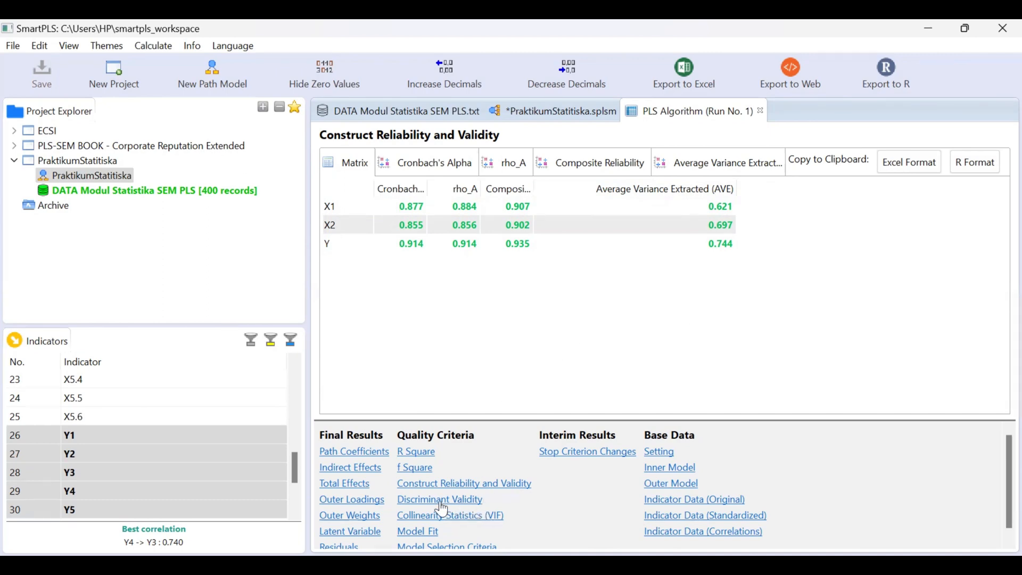
- Examine the Fornell-Larcker criterion under Discriminant Validity, compare it with the result tables in the Word document, and return to SmartPLS
{"action": "left_click", "coordinate": [460, 504]}
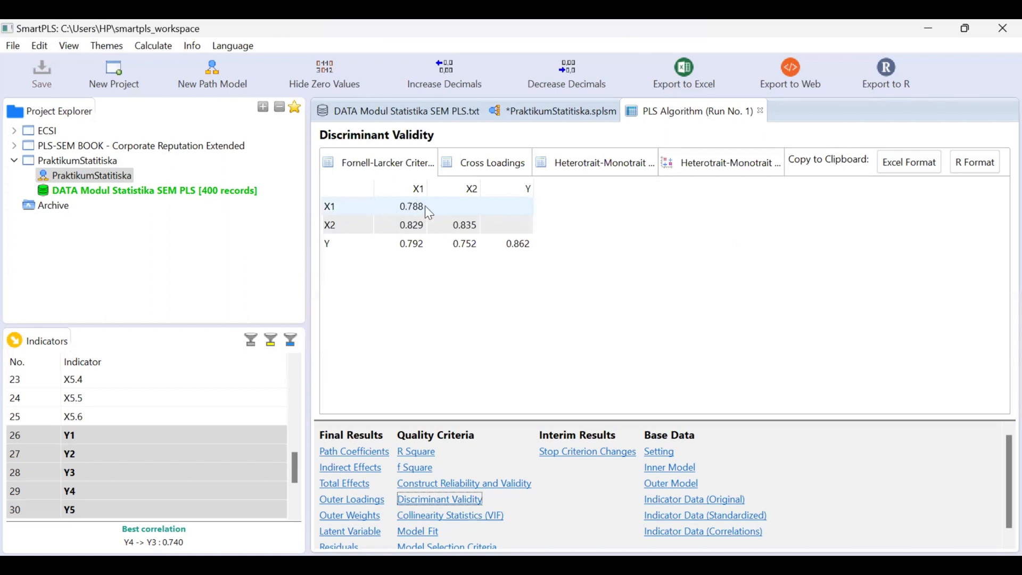
{"action": "left_click", "coordinate": [416, 227]}
{"action": "key", "text": "alt+Tab"}
{"action": "scroll", "coordinate": [663, 114], "scroll_direction": "down", "scroll_amount": 2}
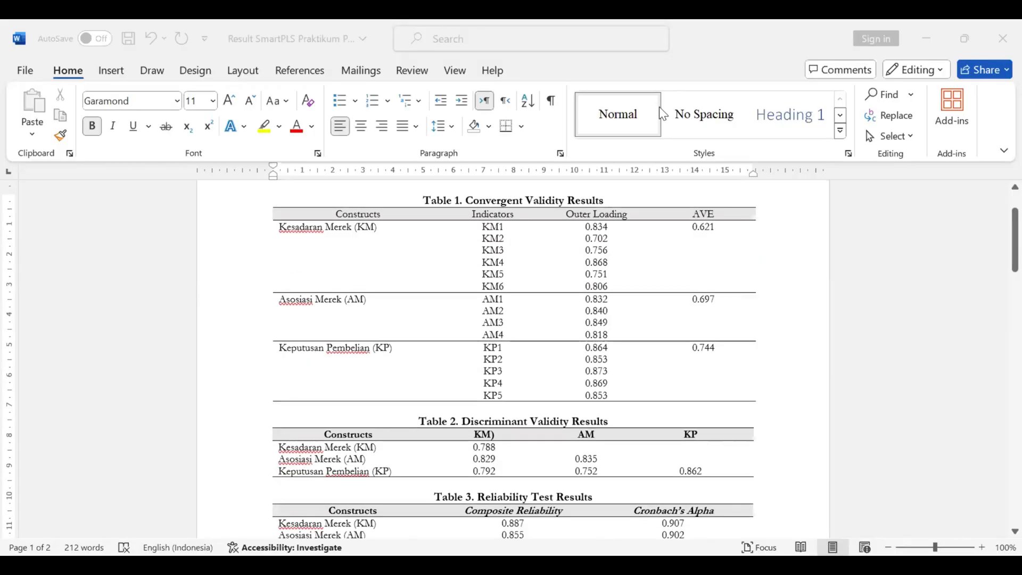
{"action": "scroll", "coordinate": [379, 372], "scroll_direction": "down", "scroll_amount": 1}
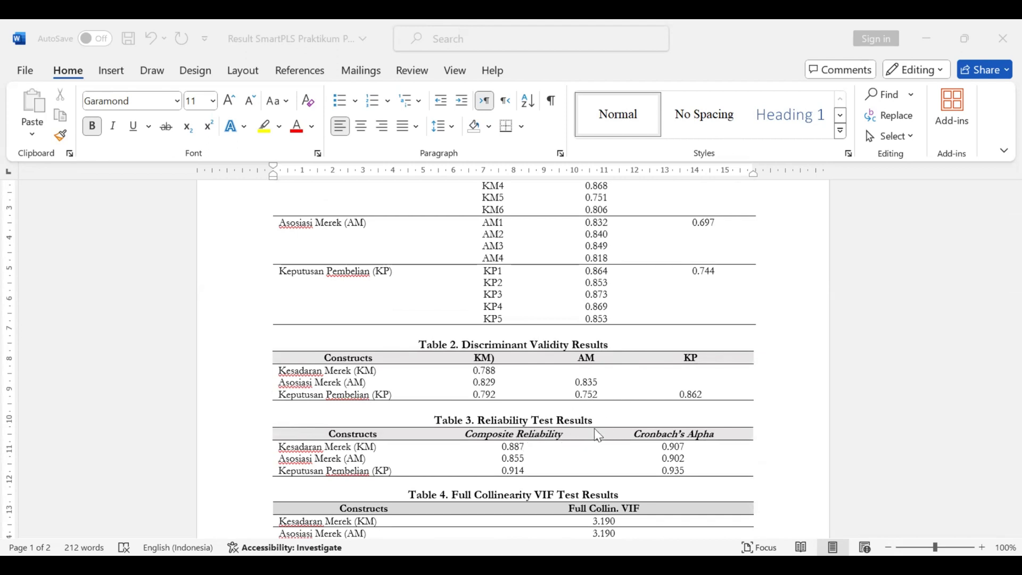
{"action": "key", "text": "alt+Tab"}
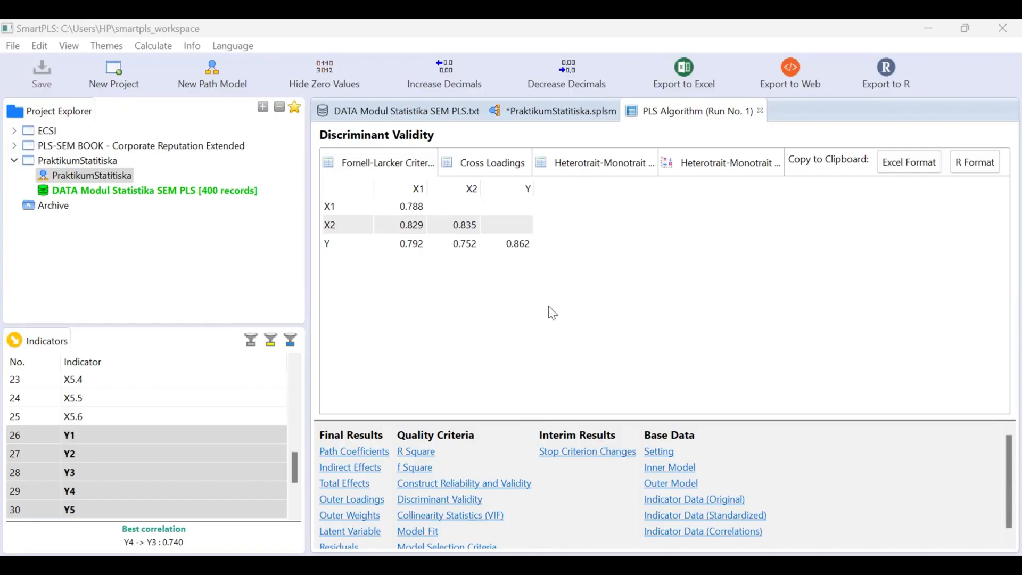
- Review Cronbach's Alpha and Composite Reliability under Construct Reliability and Validity, with the columns widened to show their full headings
{"action": "left_click", "coordinate": [493, 488]}
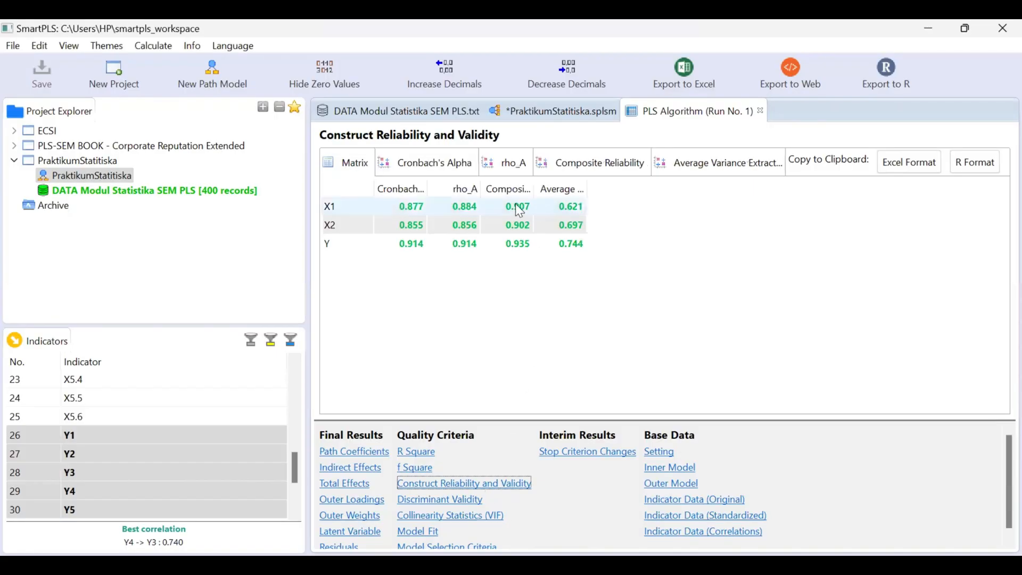
{"action": "double_click", "coordinate": [587, 188]}
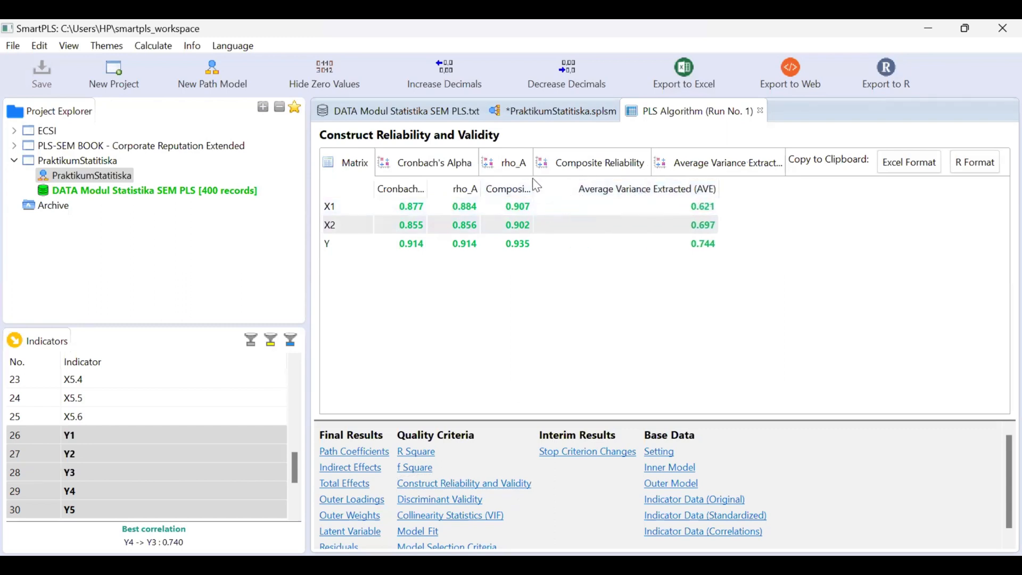
{"action": "left_click_drag", "start_coordinate": [533, 188], "coordinate": [619, 189]}
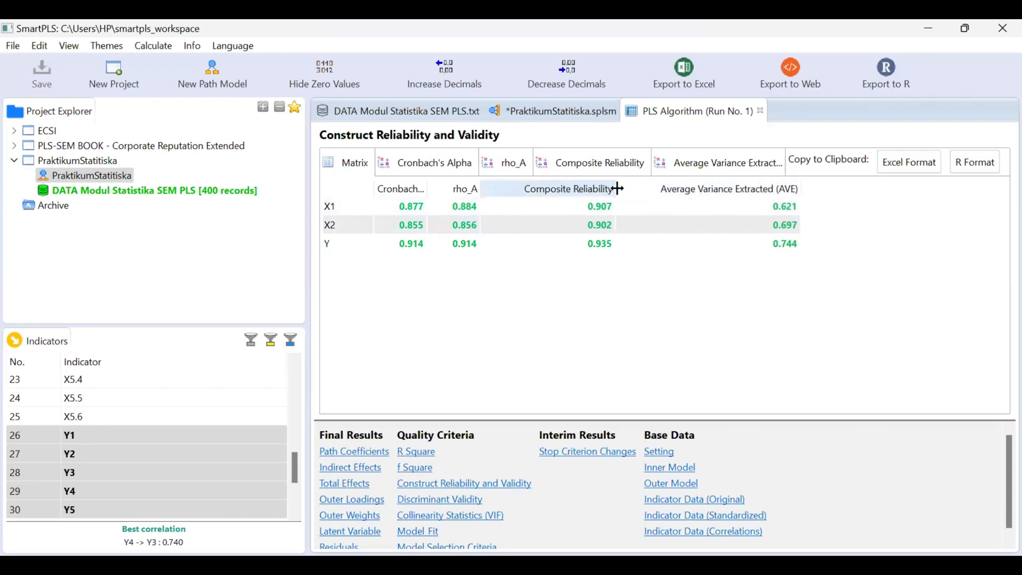
{"action": "double_click", "coordinate": [429, 187]}
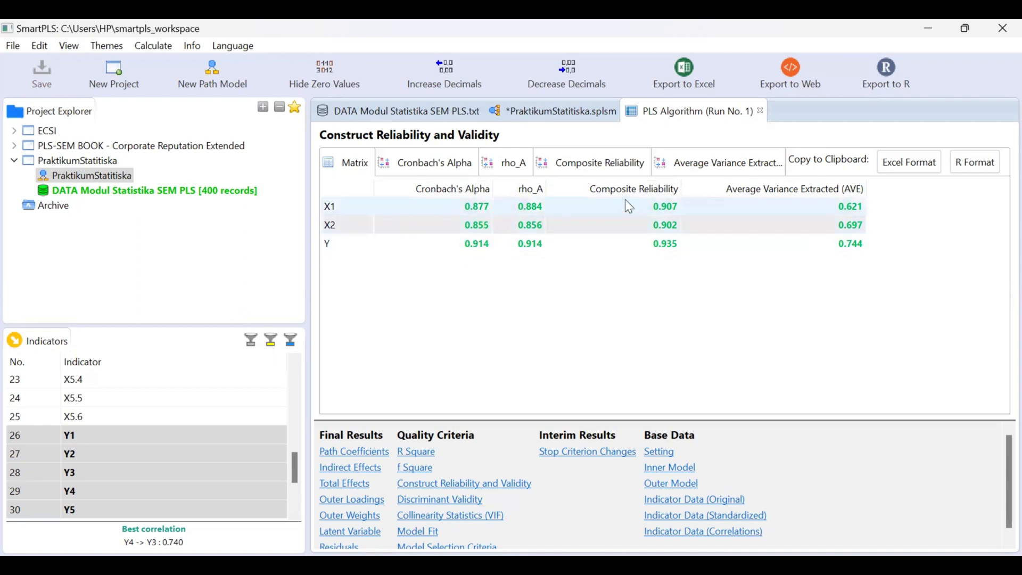
{"action": "left_click", "coordinate": [674, 224]}
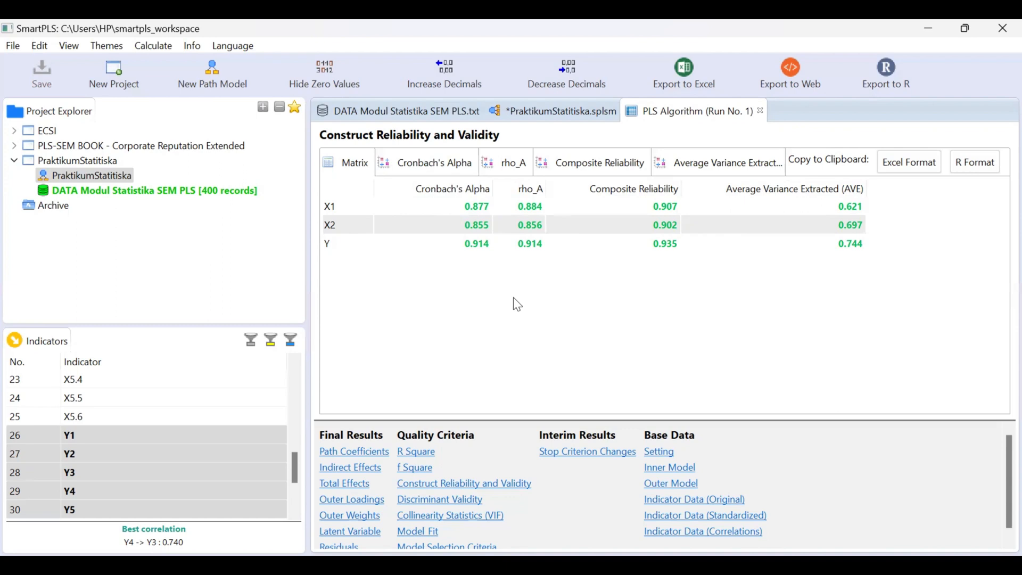
- Examine the outer and inner VIF values in the Collinearity Statistics (VIF) results, ending on the inner values
{"action": "left_click", "coordinate": [483, 519]}
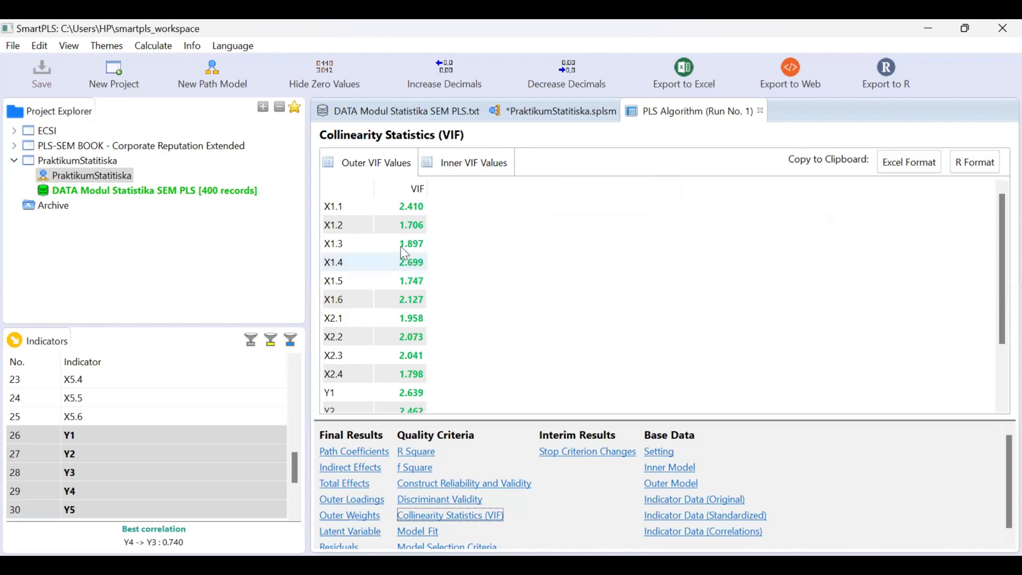
{"action": "scroll", "coordinate": [392, 322], "scroll_direction": "down", "scroll_amount": 1}
{"action": "scroll", "coordinate": [392, 321], "scroll_direction": "up", "scroll_amount": 1}
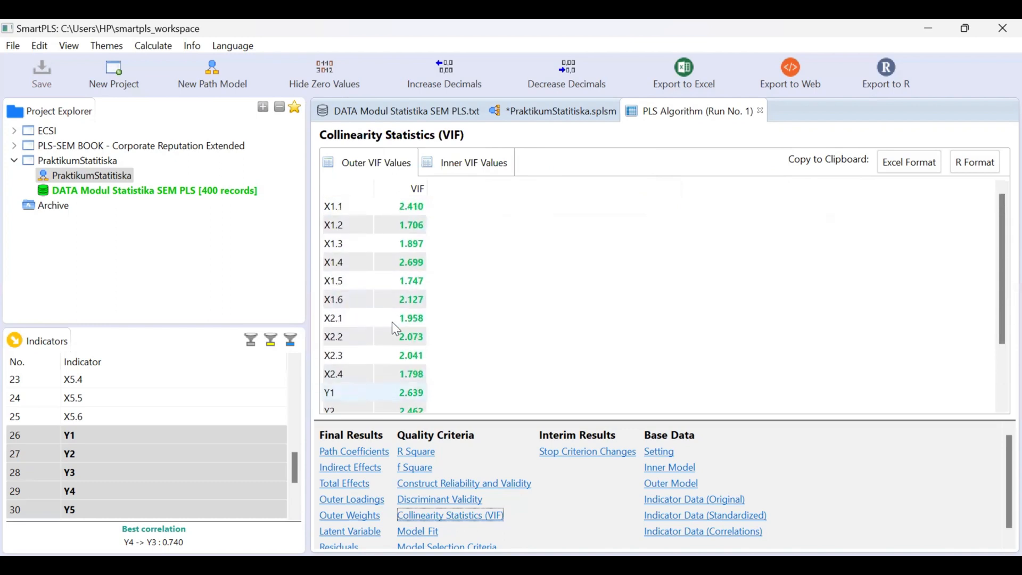
{"action": "left_click", "coordinate": [466, 162]}
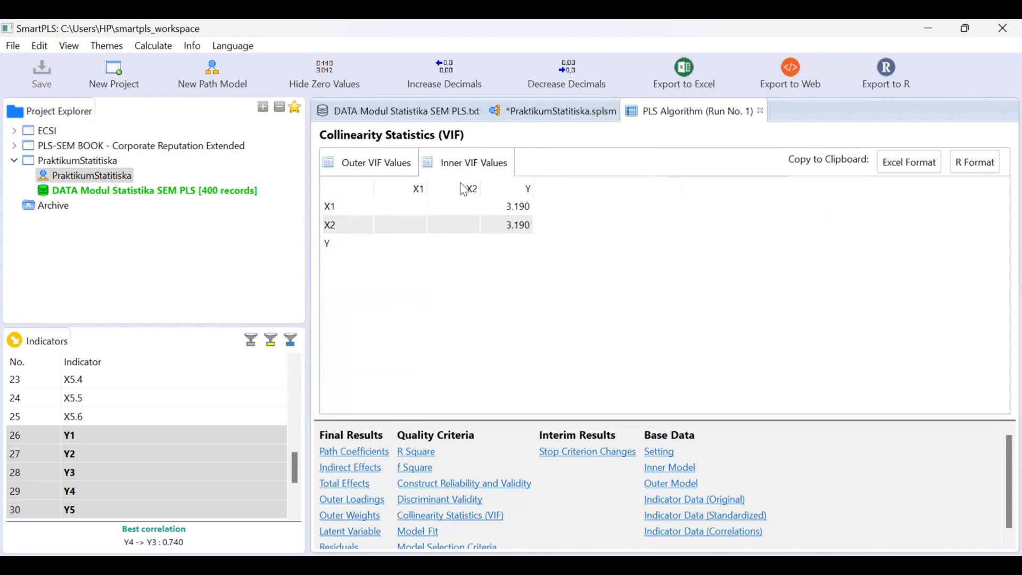
{"action": "left_click", "coordinate": [388, 169]}
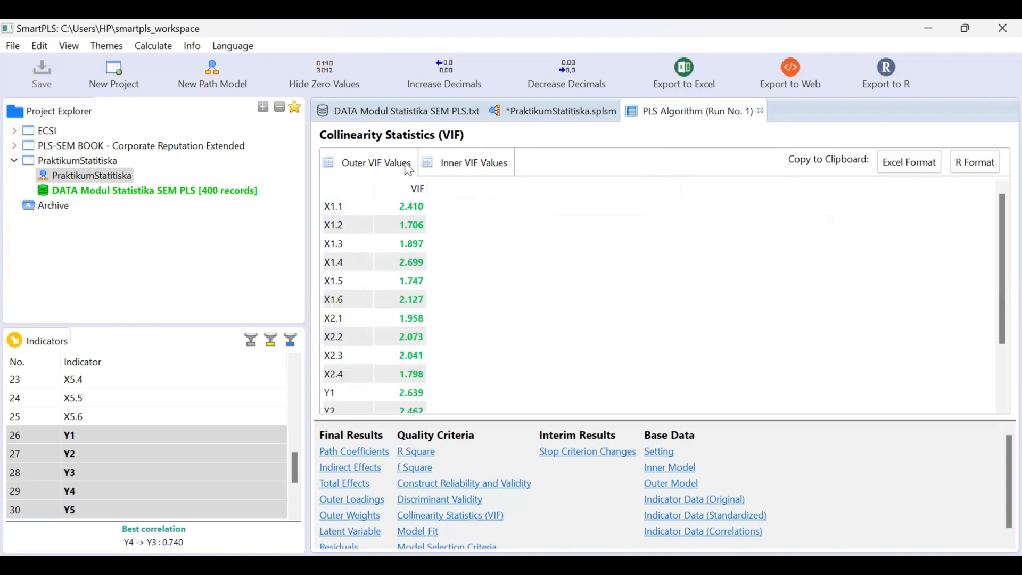
{"action": "left_click", "coordinate": [458, 169]}
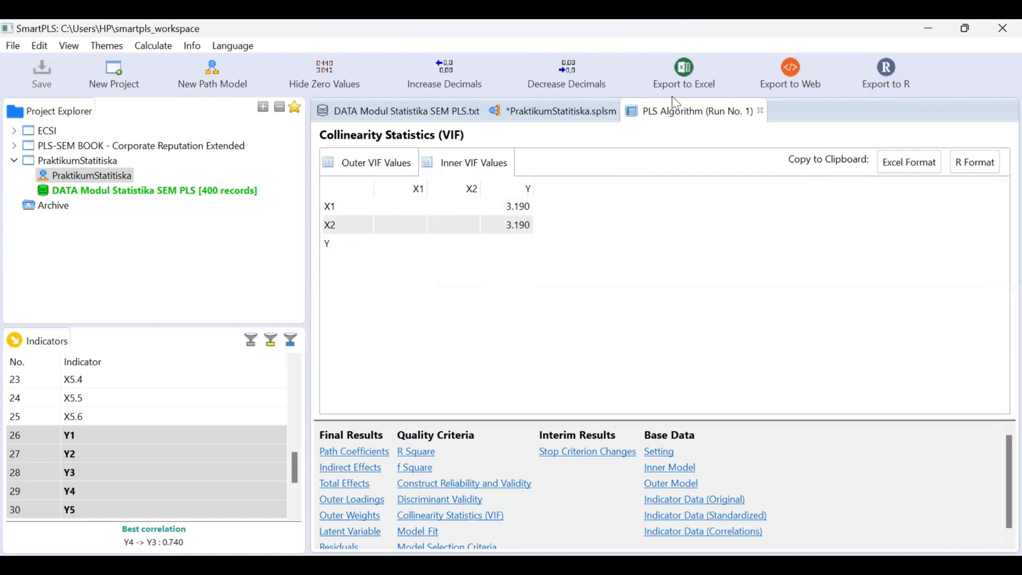
- Check the Full Collinearity VIF table (Table 4) in the Word results document and return to SmartPLS
{"action": "key", "text": "alt+Tab"}
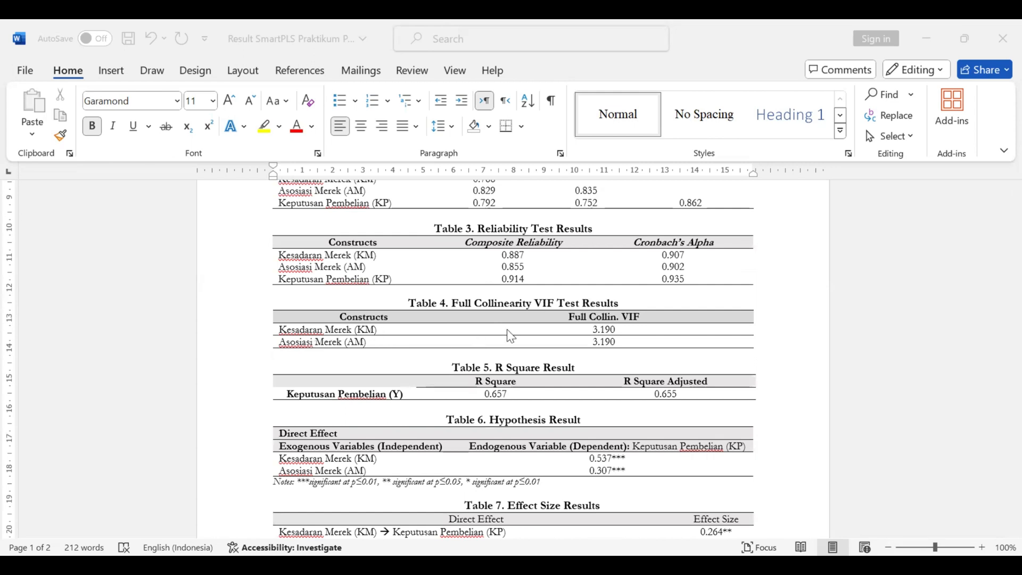
{"action": "left_click", "coordinate": [611, 339]}
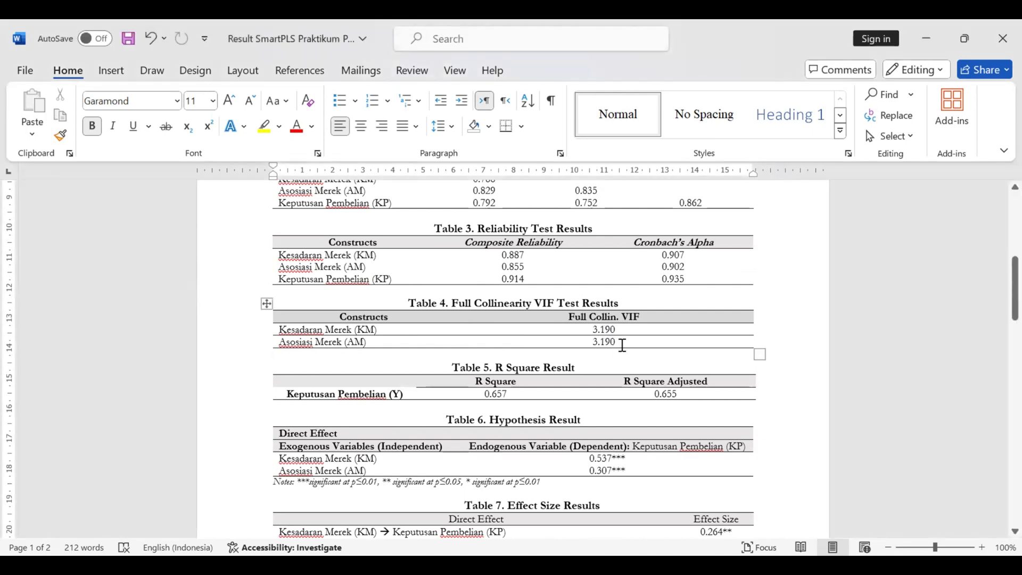
{"action": "key", "text": "alt+Tab"}
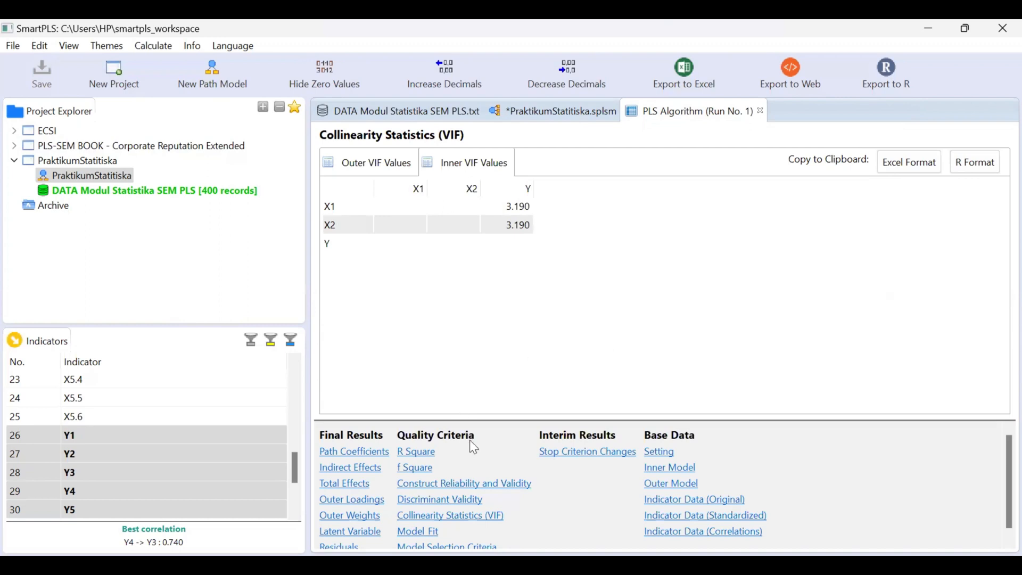
- Examine the R Square results for Y, widening the R Square and R Square Adjusted columns
{"action": "left_click", "coordinate": [416, 453]}
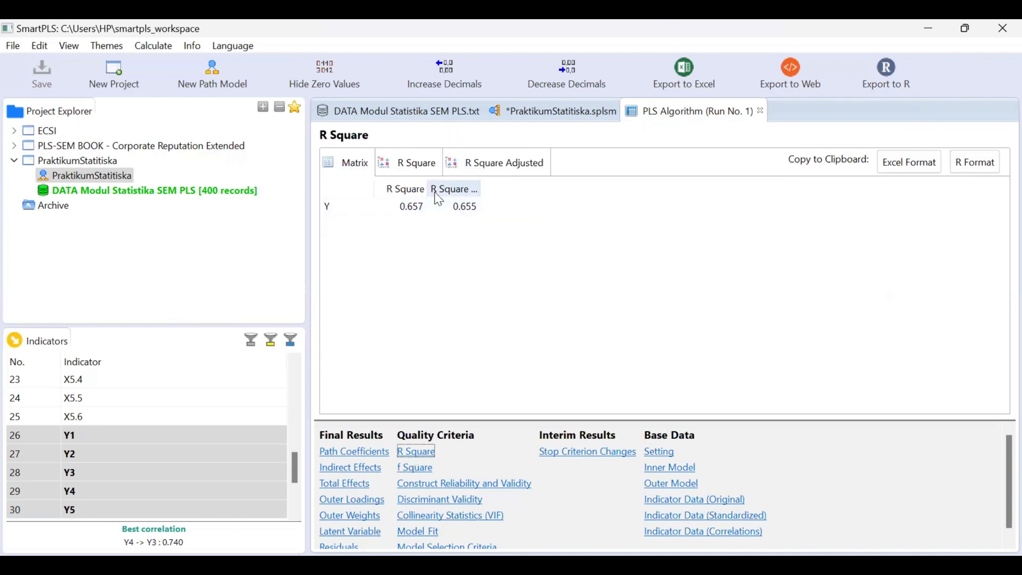
{"action": "left_click_drag", "start_coordinate": [429, 189], "coordinate": [456, 219]}
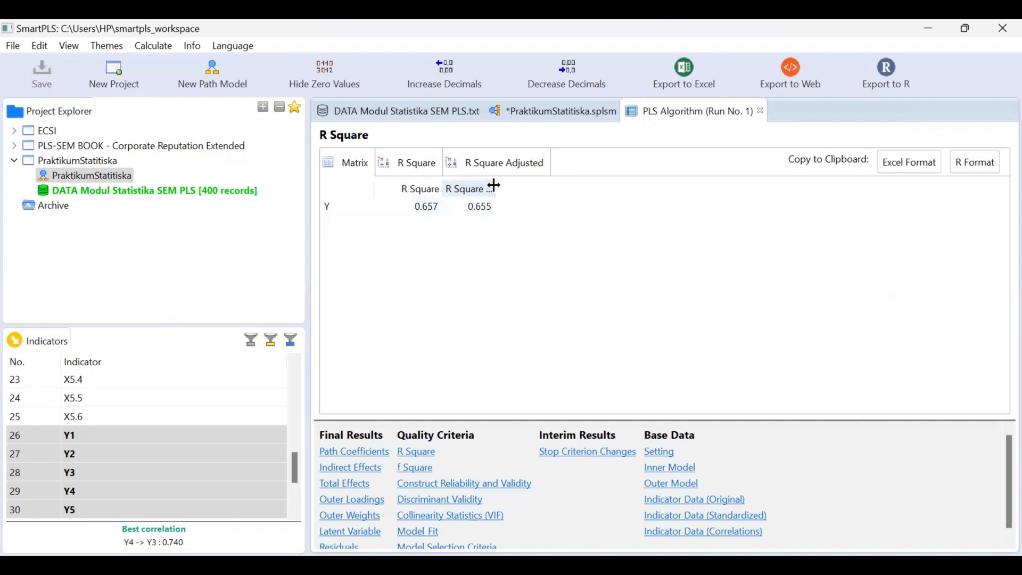
{"action": "left_click_drag", "start_coordinate": [495, 187], "coordinate": [535, 184]}
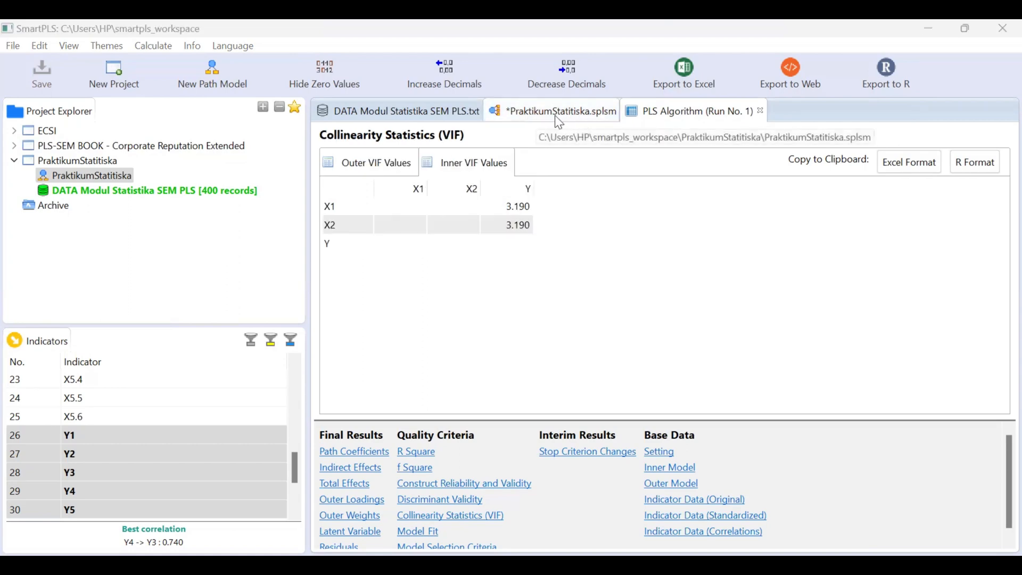
- Run Basic Bootstrapping on the path model with 500 subsamples, two-tailed at a 0.05 significance level, opening the full report
{"action": "left_click", "coordinate": [557, 116]}
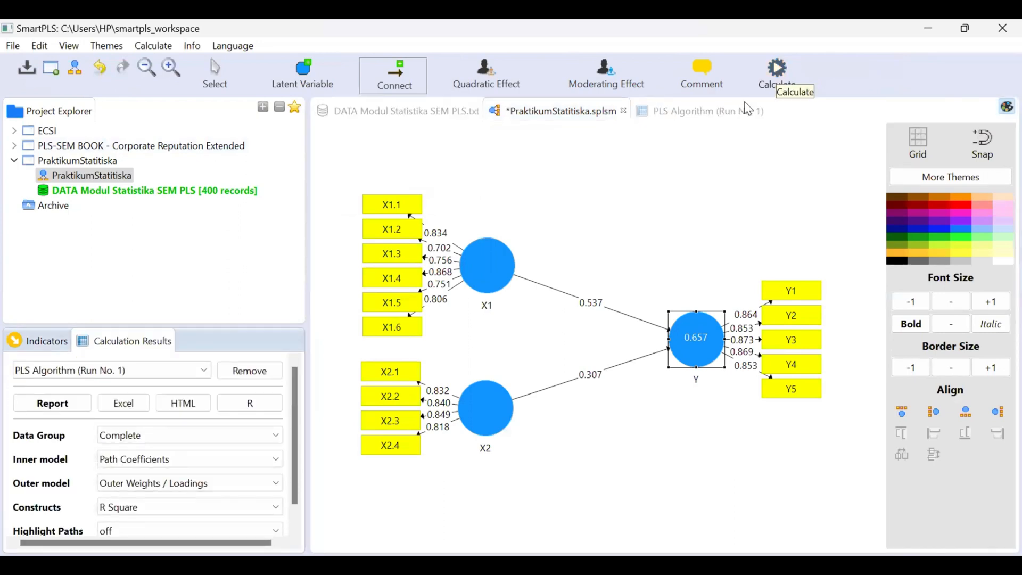
{"action": "left_click", "coordinate": [777, 72]}
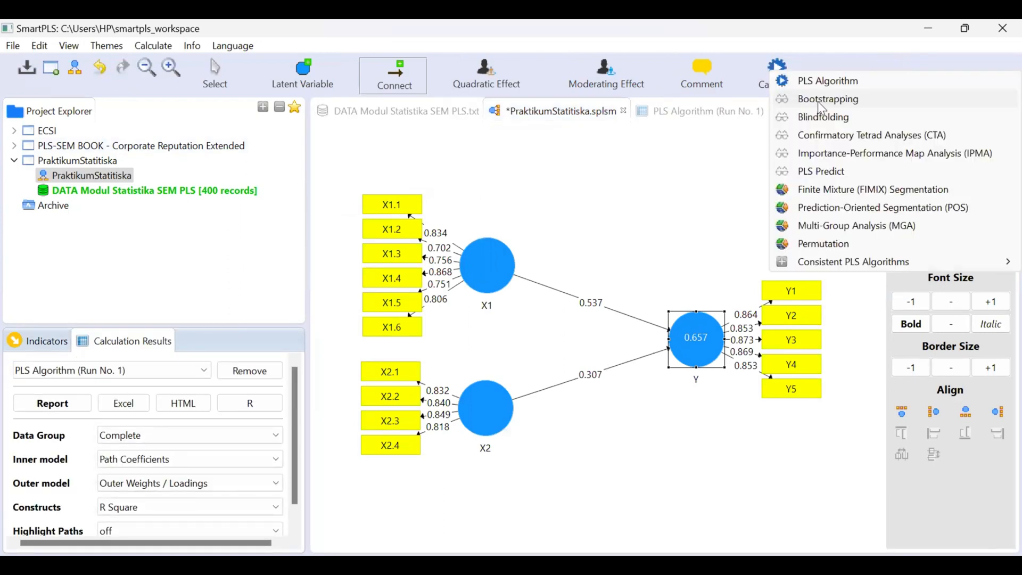
{"action": "left_click", "coordinate": [872, 99]}
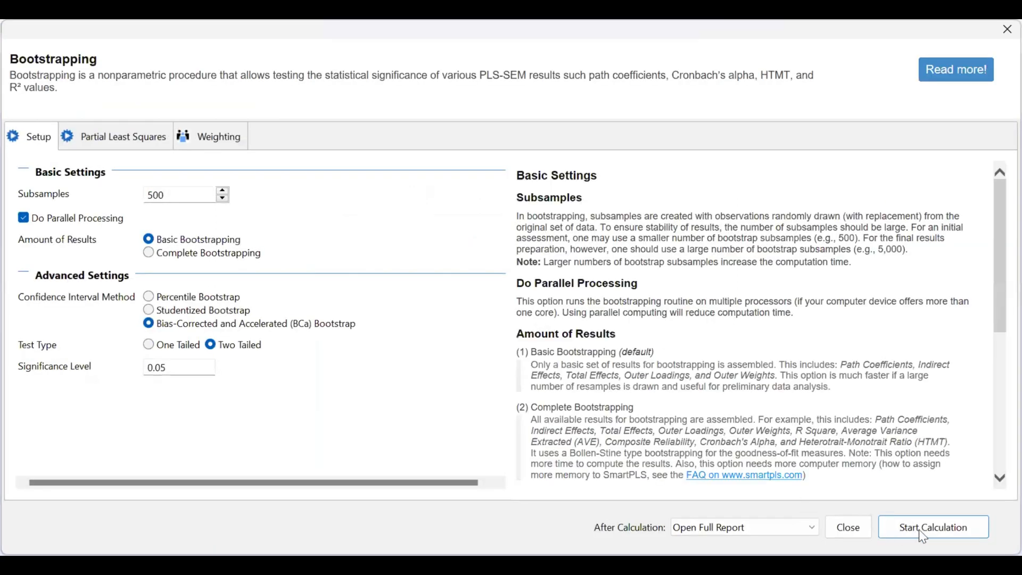
{"action": "left_click", "coordinate": [923, 535]}
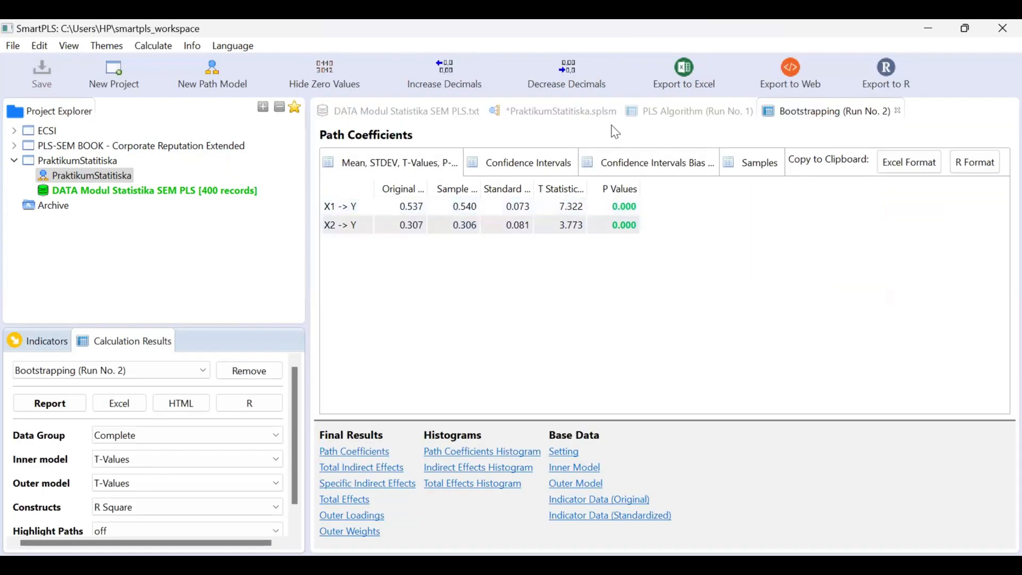
- Examine the bootstrapped T-values on the path model diagram, and return to the Path Coefficients results of the bootstrapping report
{"action": "left_click", "coordinate": [564, 122]}
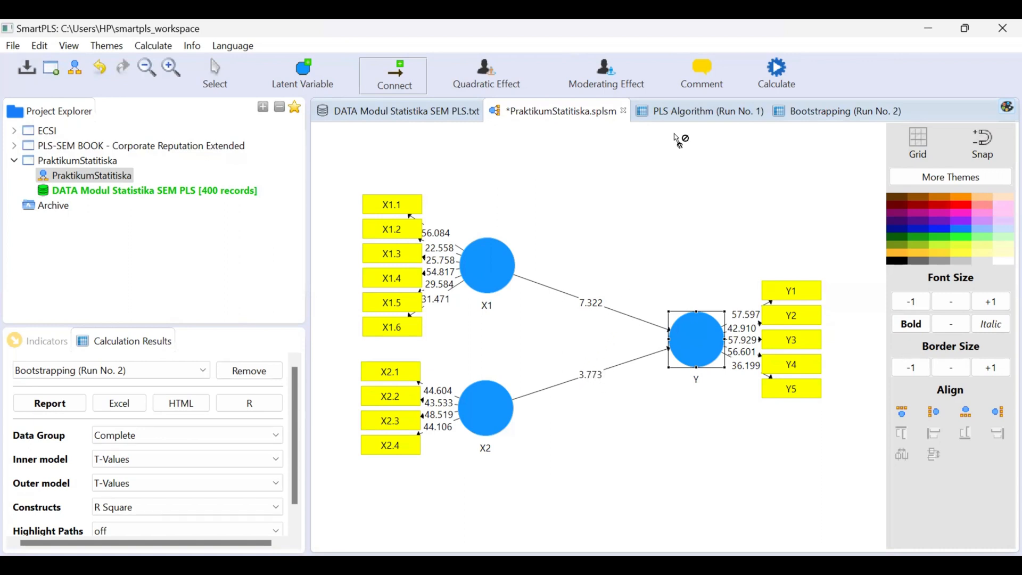
{"action": "left_click", "coordinate": [797, 115]}
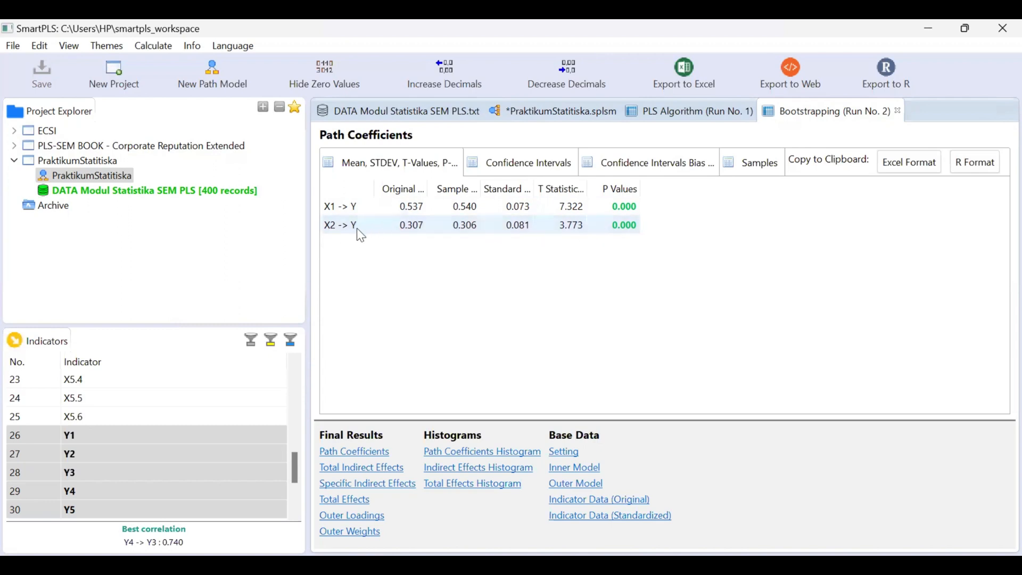
- Switch to the Word results document and check the R Square table (Table 5)
{"action": "key", "text": "alt+Tab"}
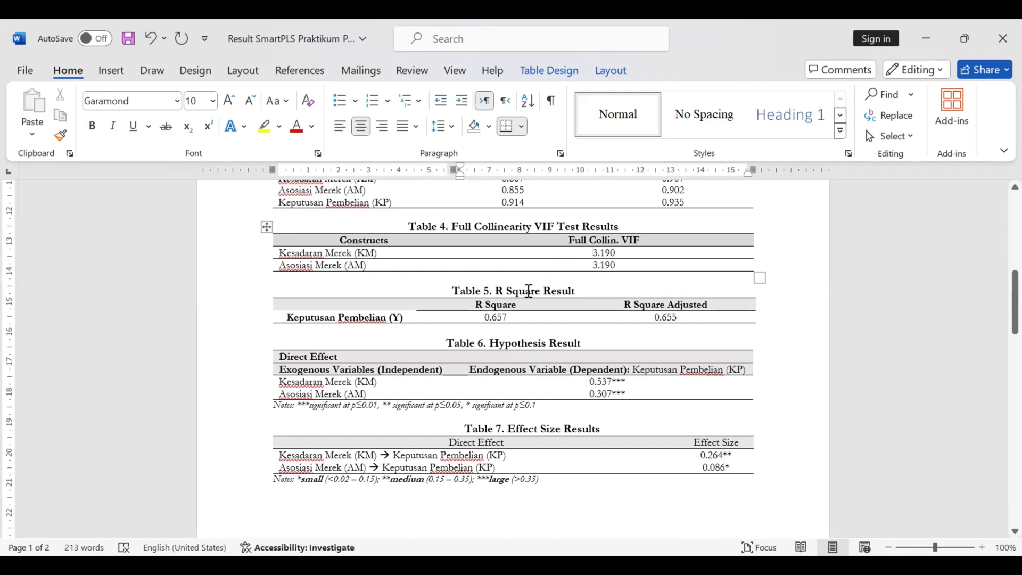
{"action": "double_click", "coordinate": [455, 290]}
{"action": "left_click_drag", "start_coordinate": [486, 292], "coordinate": [685, 321]}
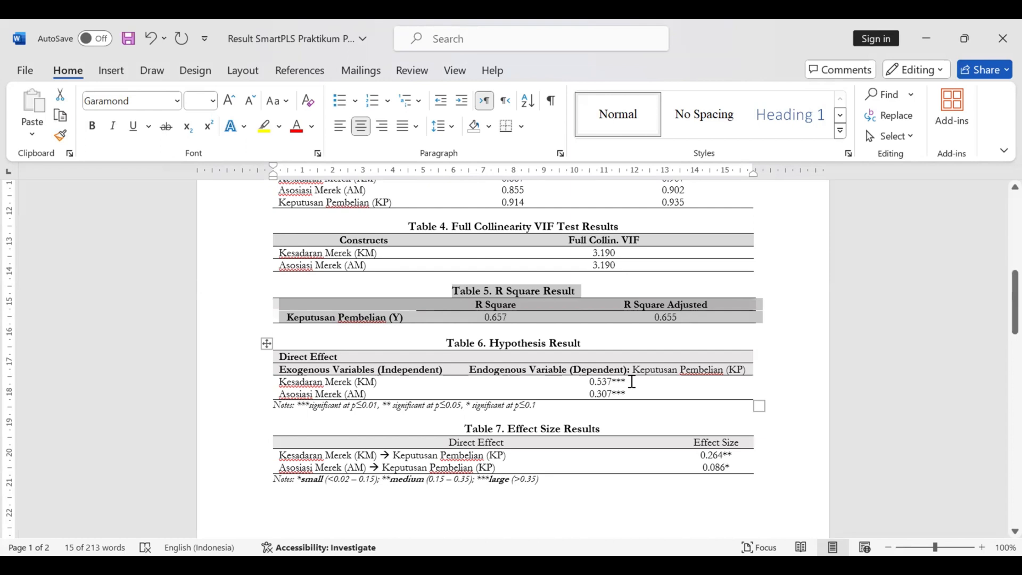
- Examine the significance asterisks on both coefficients in the Hypothesis Result table (Table 6) and the p-value notes beneath it
{"action": "left_click_drag", "start_coordinate": [630, 381], "coordinate": [611, 382]}
{"action": "left_click", "coordinate": [303, 407]}
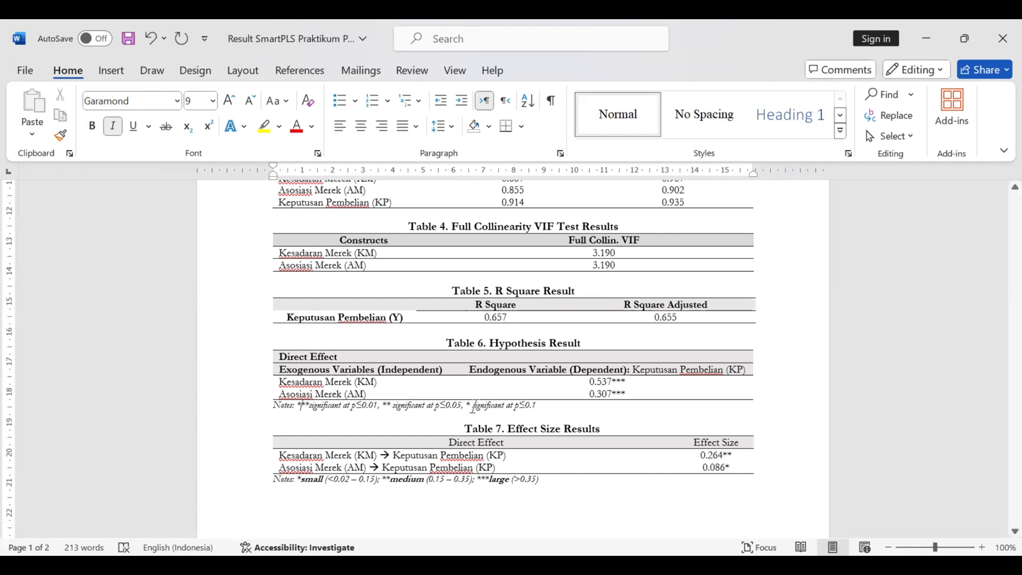
{"action": "mouse_move", "coordinate": [612, 381]}
{"action": "left_mouse_down"}
{"action": "mouse_move", "coordinate": [630, 385]}
{"action": "mouse_move", "coordinate": [614, 392]}
{"action": "left_mouse_up"}
{"action": "key", "text": "ctrl+c"}
{"action": "left_click", "coordinate": [629, 395]}
{"action": "key", "text": "ctrl+v"}
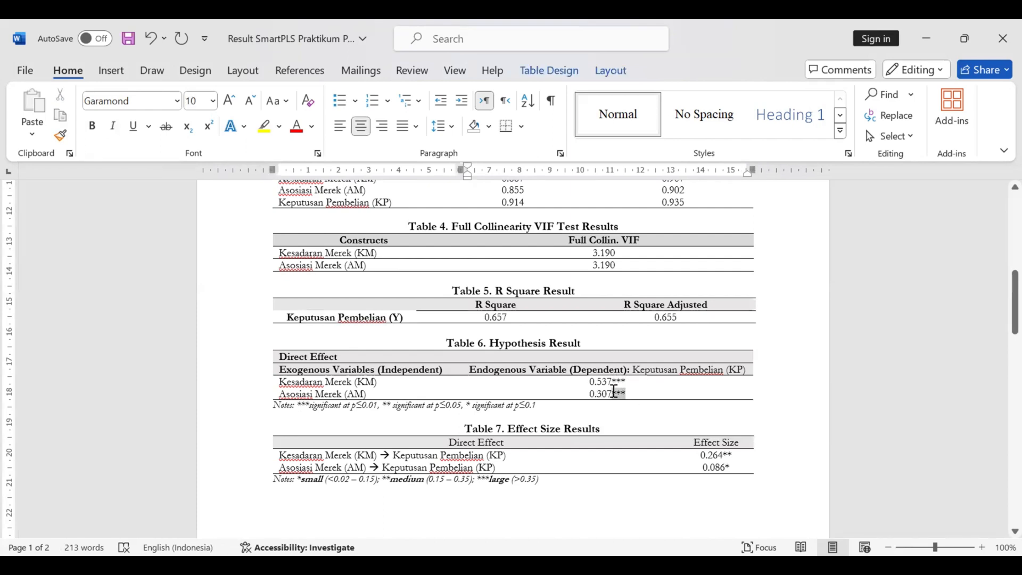
- Return to SmartPLS and open the f Square results in the PLS Algorithm report
{"action": "key", "text": "alt+Tab"}
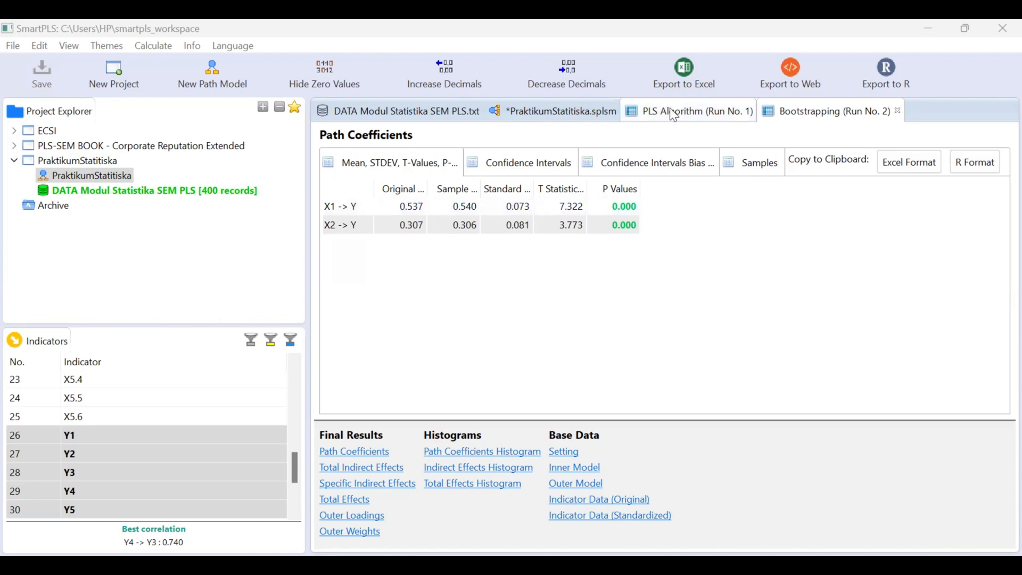
{"action": "left_click", "coordinate": [704, 119]}
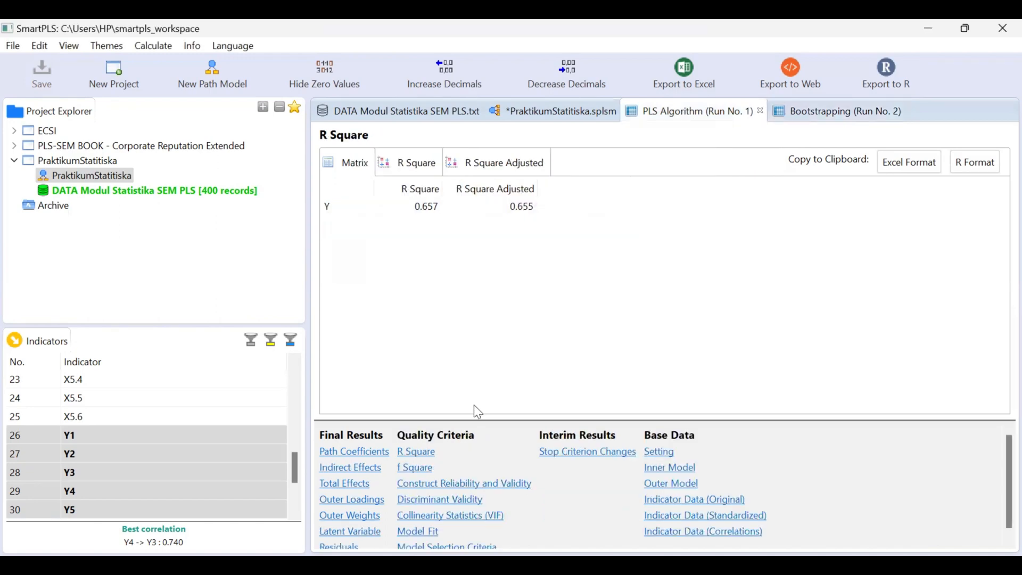
{"action": "left_click", "coordinate": [415, 472]}
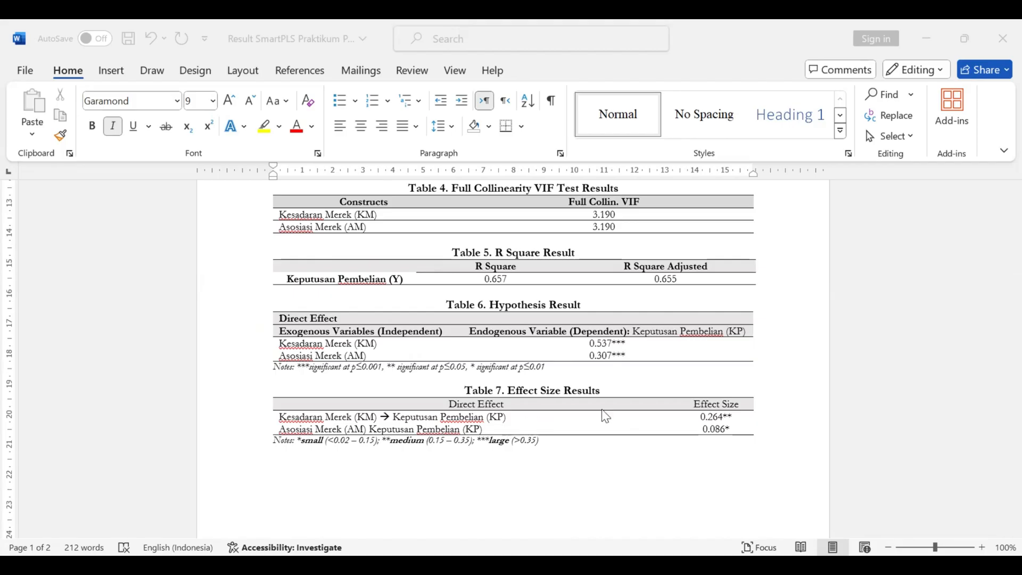
- In Table 7 of the Word document, insert the arrow between Asosiasi Merek (AM) and Keputusan Pembelian (KP)
{"action": "left_click", "coordinate": [373, 429]}
{"action": "key", "text": "ctrl+v"}
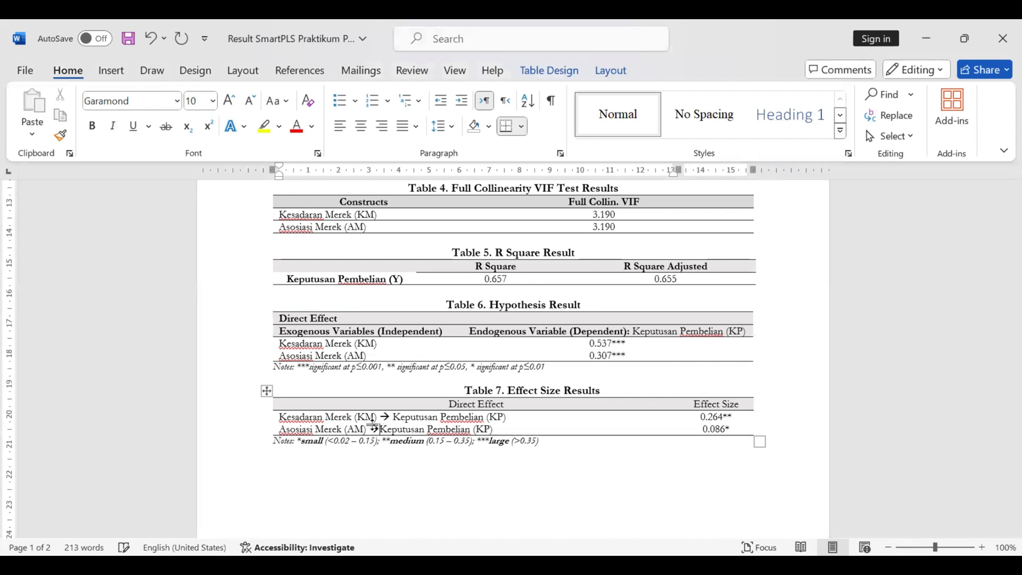
{"action": "left_click", "coordinate": [644, 459]}
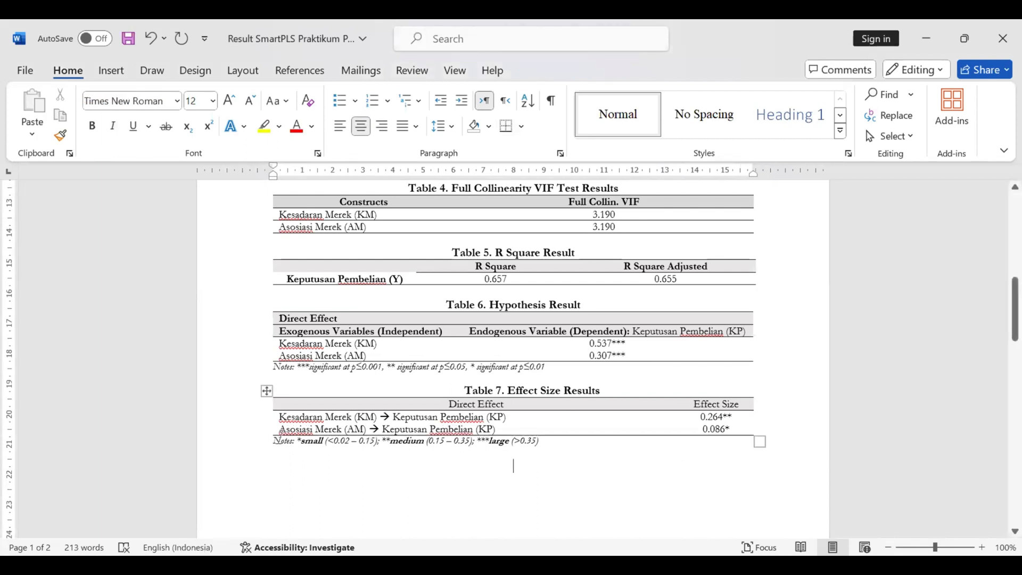
- Examine the small, medium and large thresholds in the Table 7 notes against the effect sizes of both direct effects
{"action": "left_click_drag", "start_coordinate": [275, 441], "coordinate": [545, 444]}
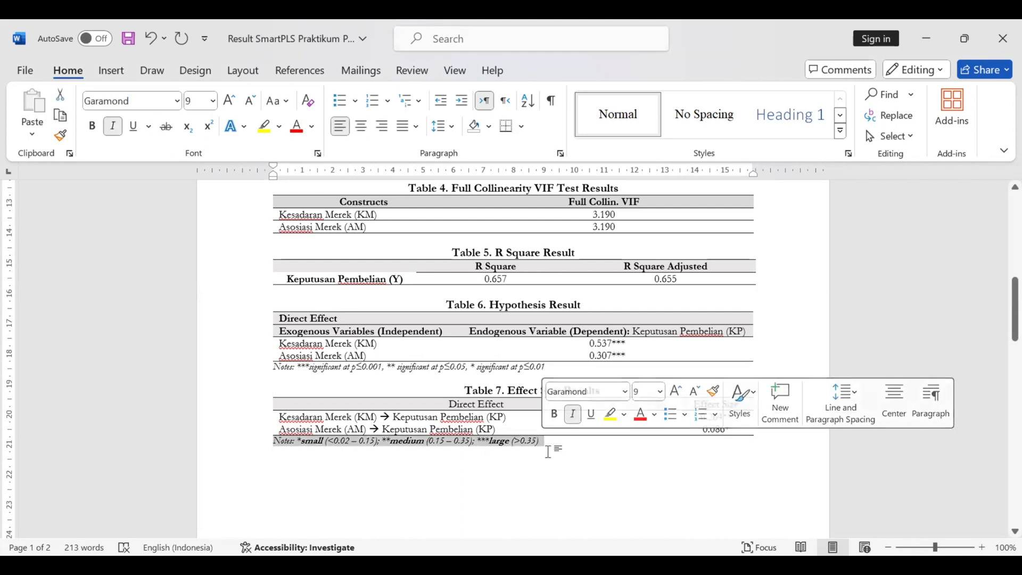
{"action": "left_click", "coordinate": [548, 452]}
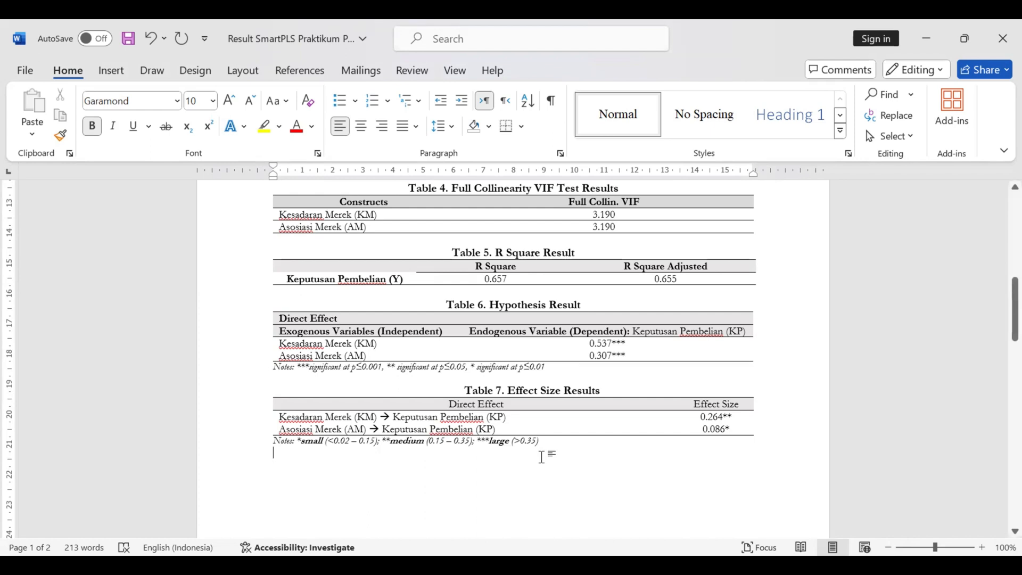
{"action": "left_click", "coordinate": [730, 415]}
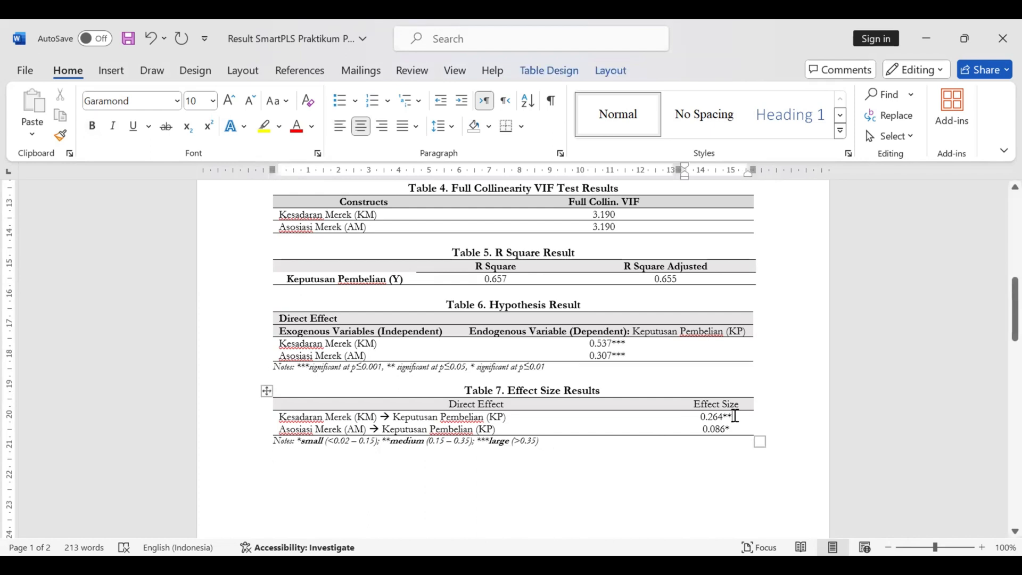
{"action": "left_click_drag", "start_coordinate": [730, 415], "coordinate": [722, 415]}
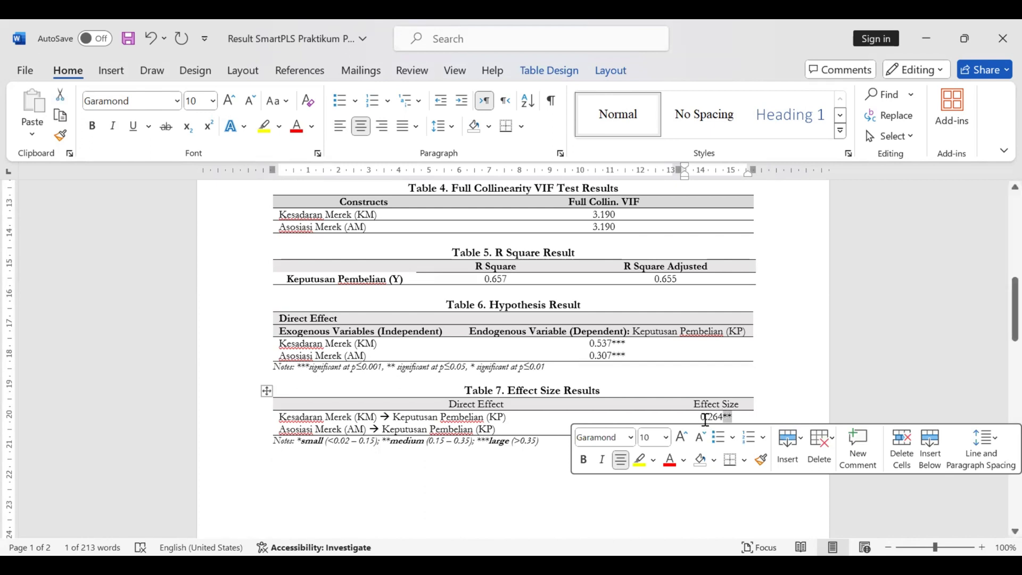
{"action": "left_click", "coordinate": [452, 452]}
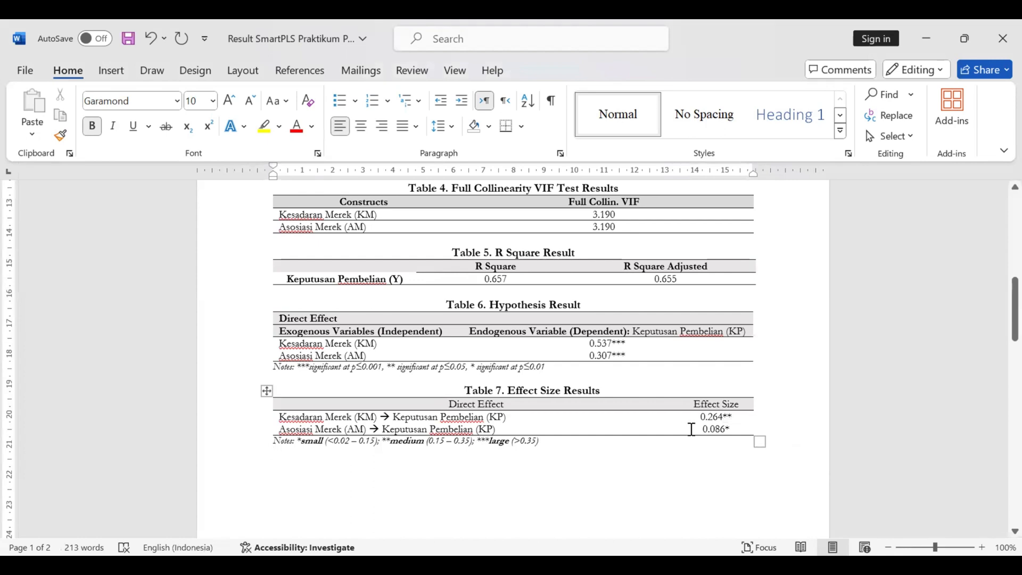
{"action": "left_click_drag", "start_coordinate": [703, 429], "coordinate": [728, 428]}
{"action": "left_click", "coordinate": [349, 456]}
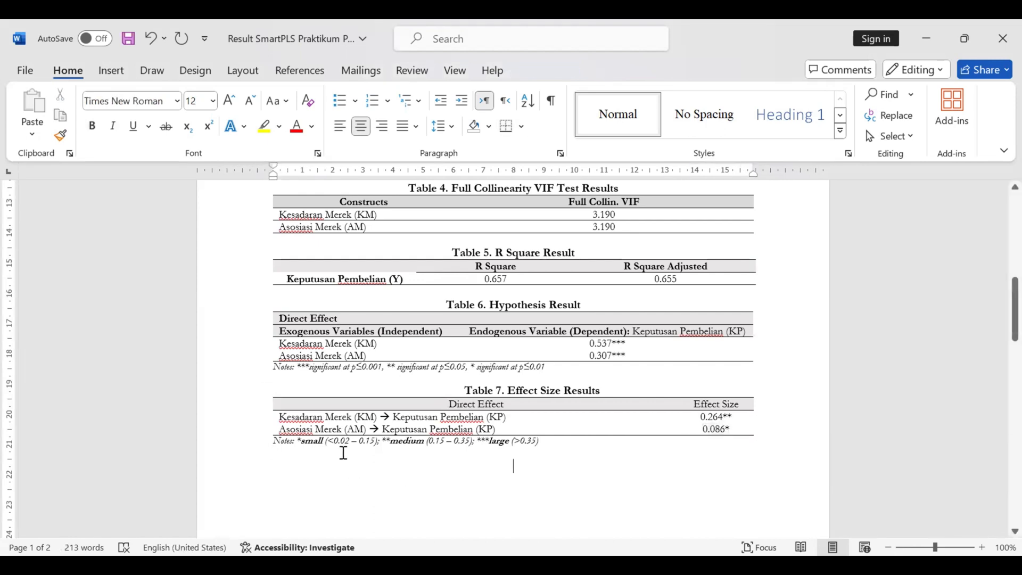